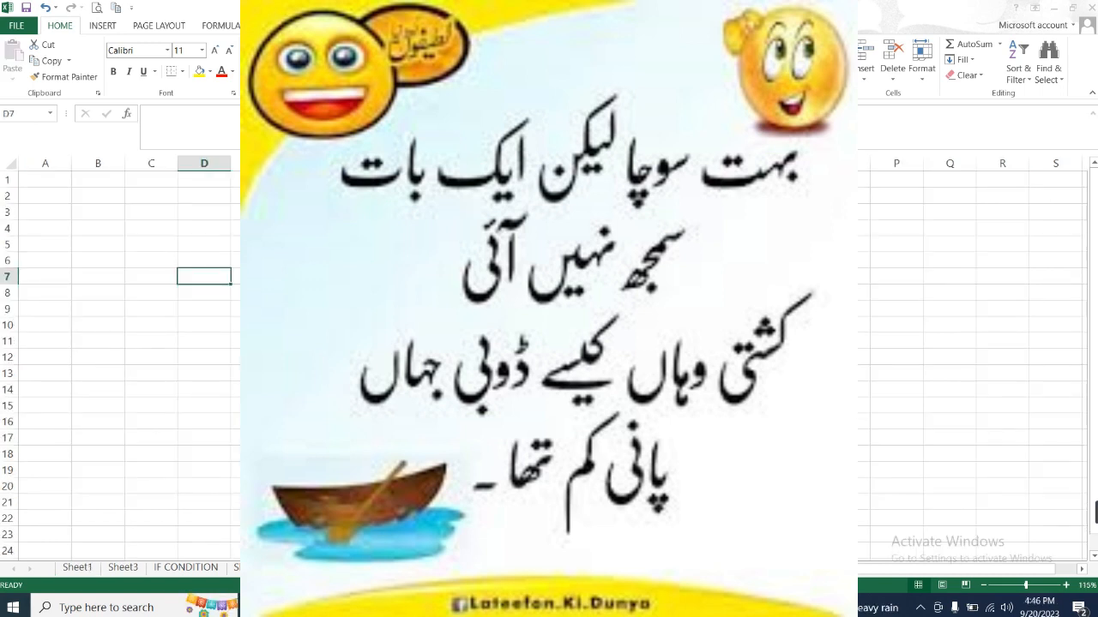
Open the format settings for cell D7, compare the Number and Currency categories, and choose the red parenthesised negative style for Currency
{"action": "key", "text": "ctrl+1"}
{"action": "left_click_drag", "start_coordinate": [789, 156], "coordinate": [244, 173]}
{"action": "key", "text": "Escape"}
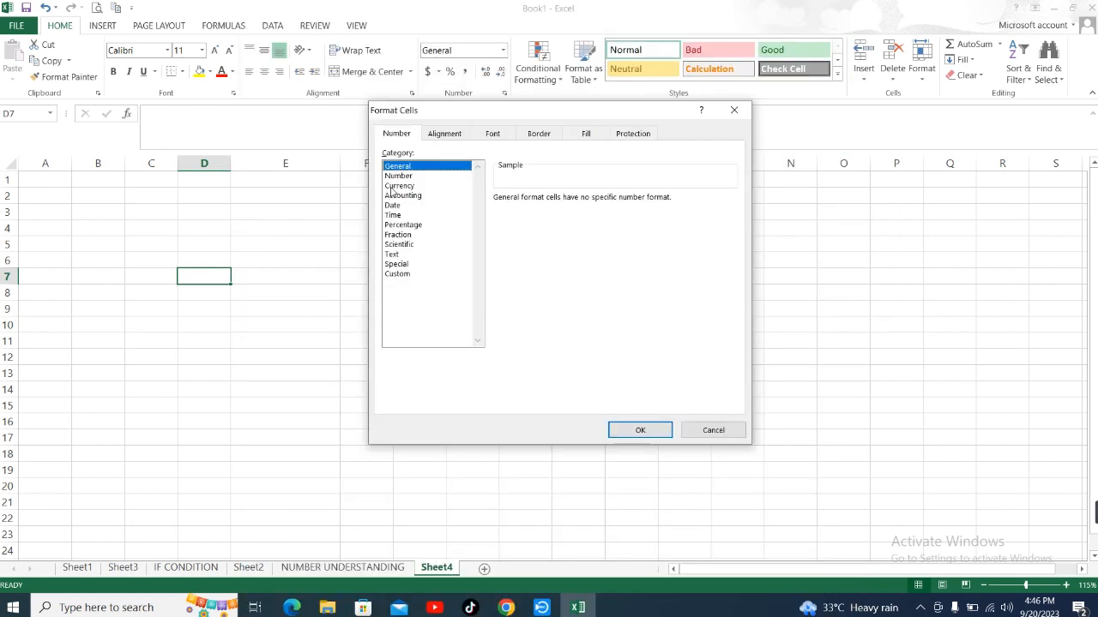
{"action": "left_click", "coordinate": [390, 187]}
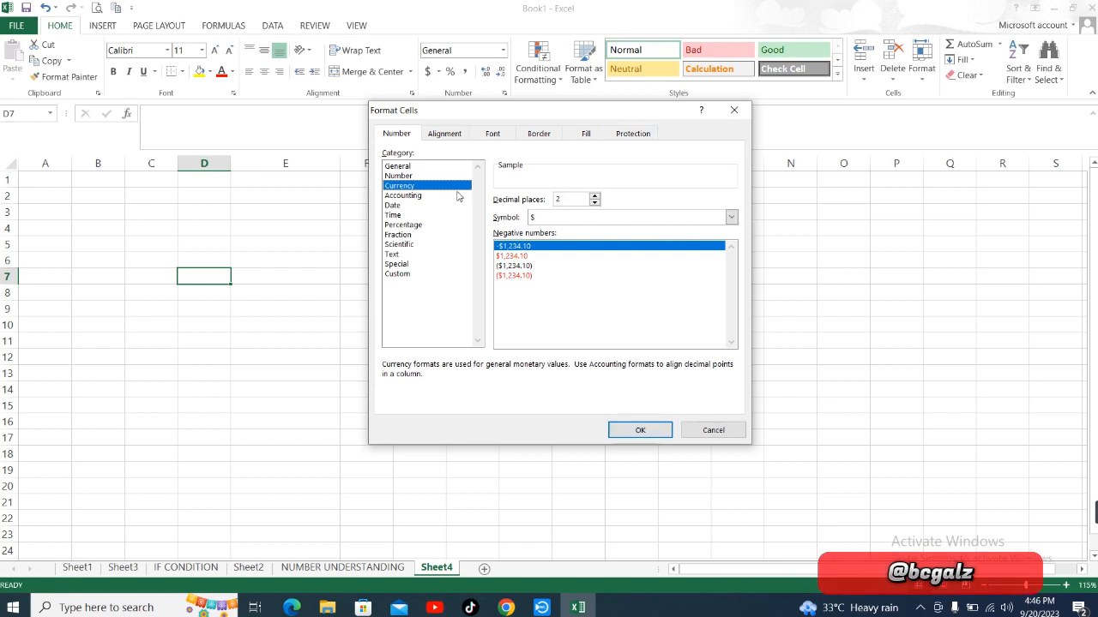
{"action": "left_click", "coordinate": [408, 176]}
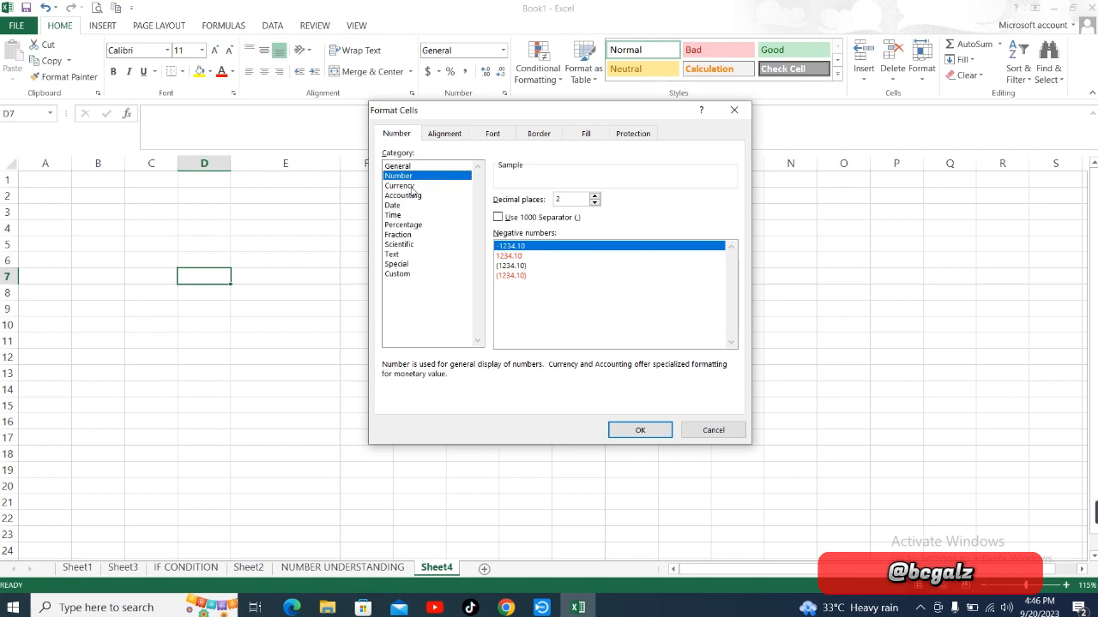
{"action": "left_click", "coordinate": [411, 187]}
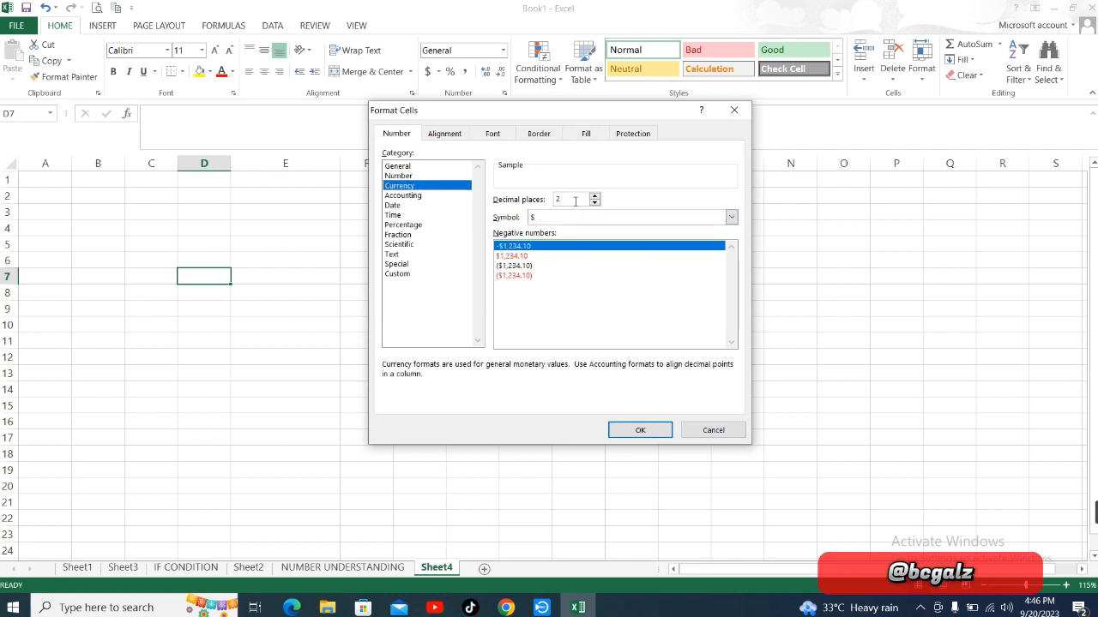
{"action": "left_click", "coordinate": [555, 221]}
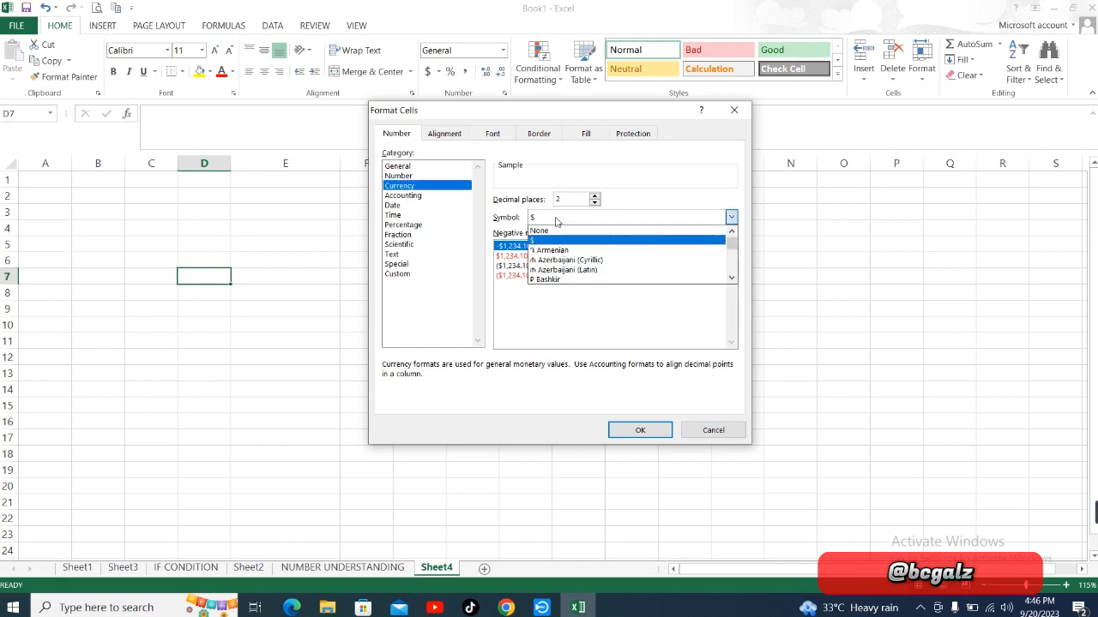
{"action": "left_click", "coordinate": [502, 276]}
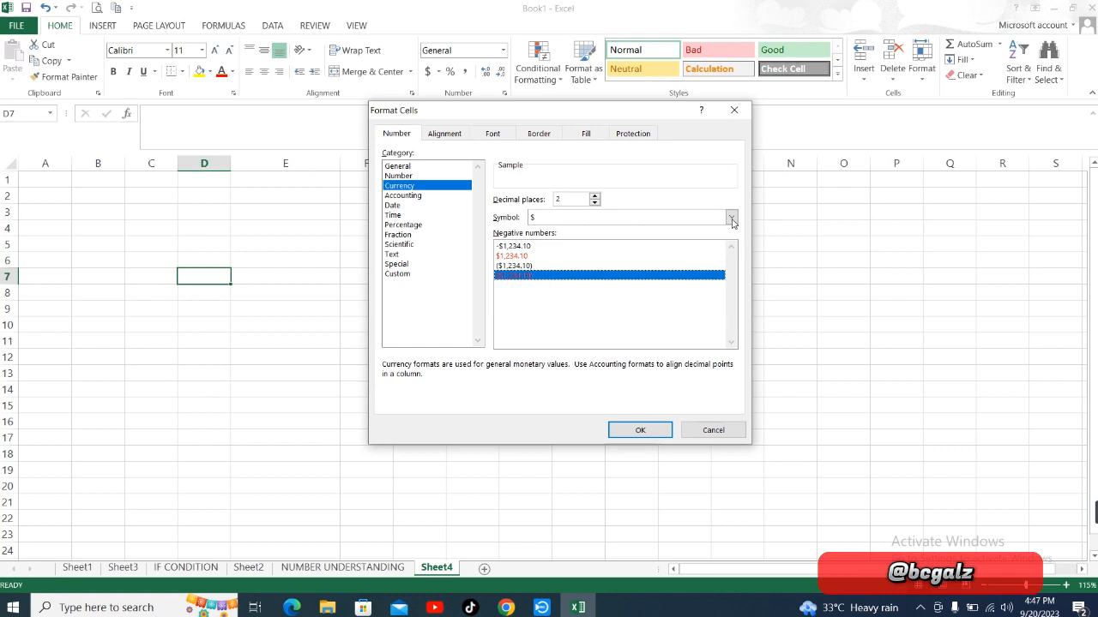
Browse the currency symbols available for the Currency format, from the start of the list to English (United Kingdom)
{"action": "left_click", "coordinate": [731, 219]}
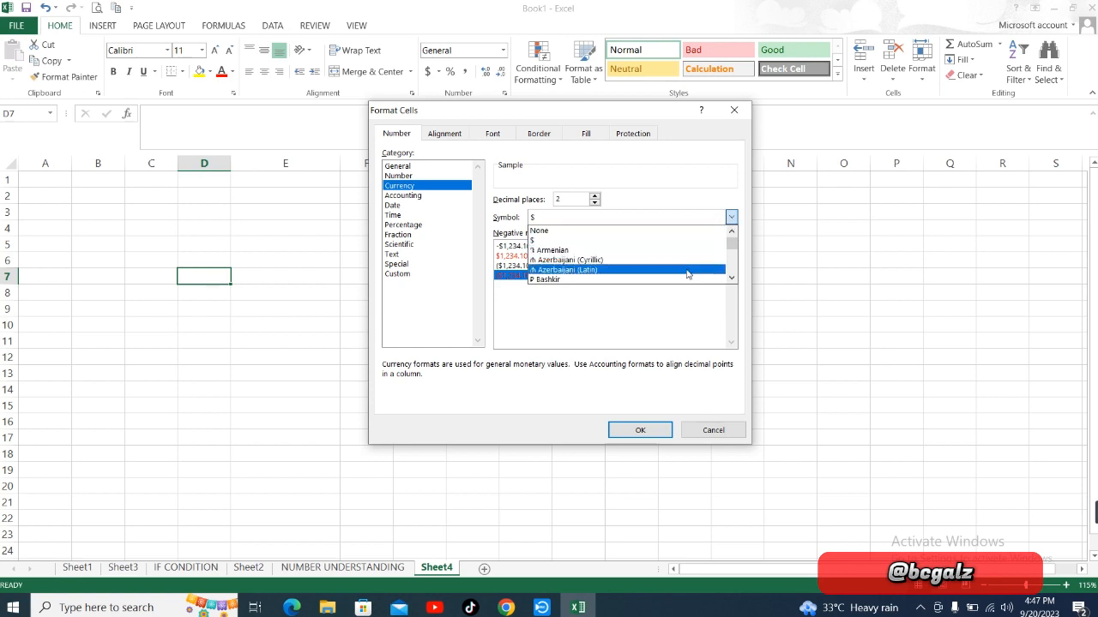
{"action": "left_click", "coordinate": [732, 277]}
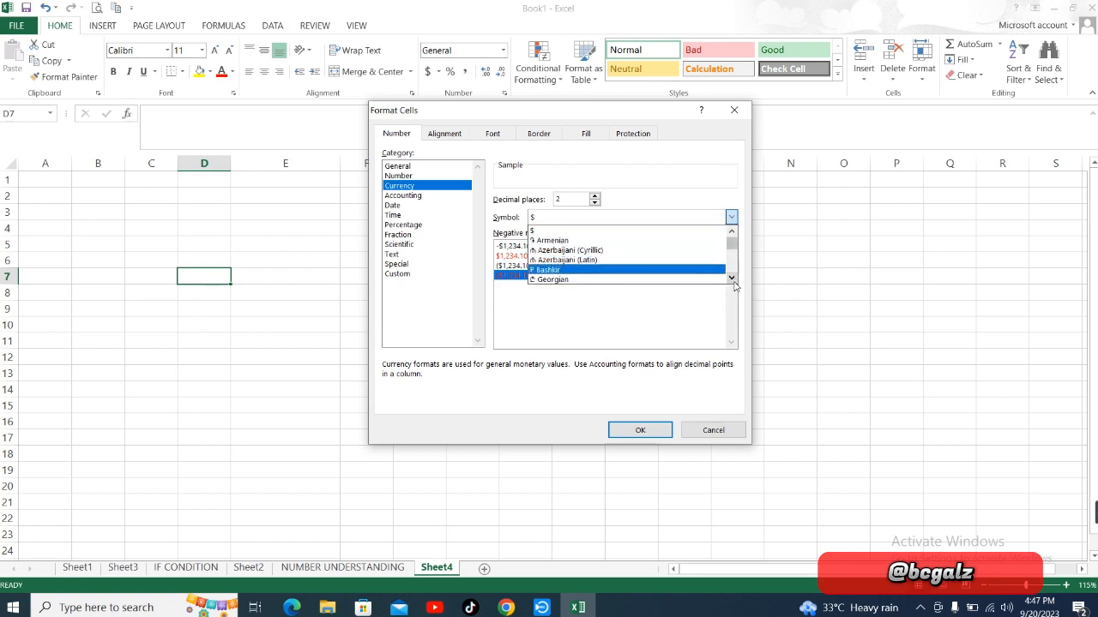
{"action": "left_click", "coordinate": [731, 278]}
{"action": "left_click", "coordinate": [734, 285]}
{"action": "left_click", "coordinate": [734, 284]}
{"action": "left_click", "coordinate": [734, 285]}
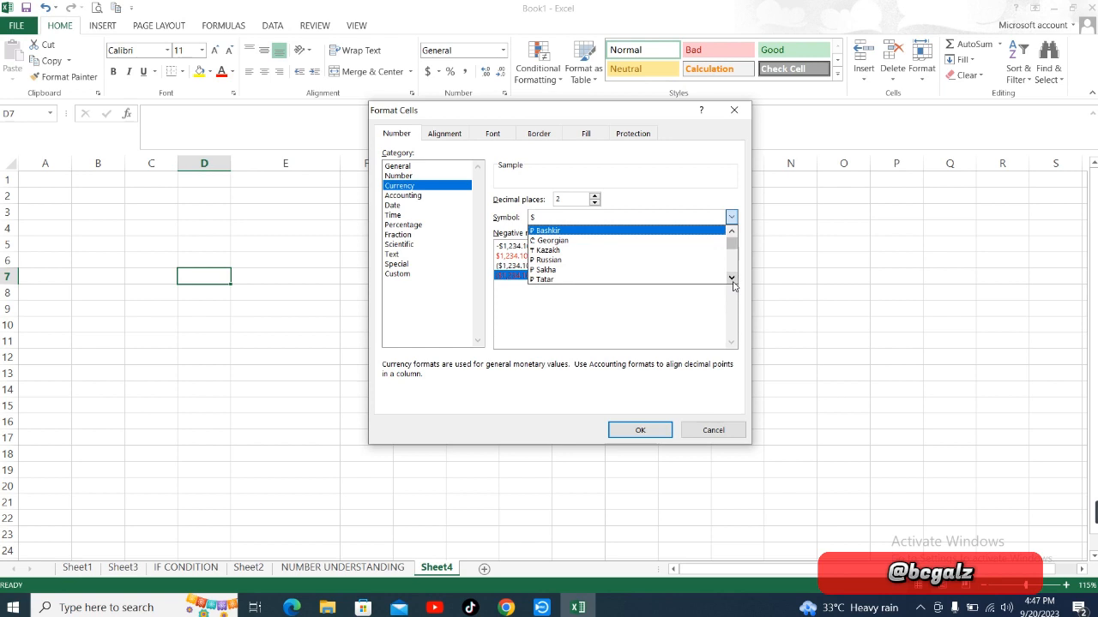
{"action": "left_click", "coordinate": [734, 285]}
{"action": "left_click", "coordinate": [733, 283]}
{"action": "left_click", "coordinate": [733, 283]}
{"action": "left_click", "coordinate": [733, 283]}
{"action": "left_click", "coordinate": [733, 283]}
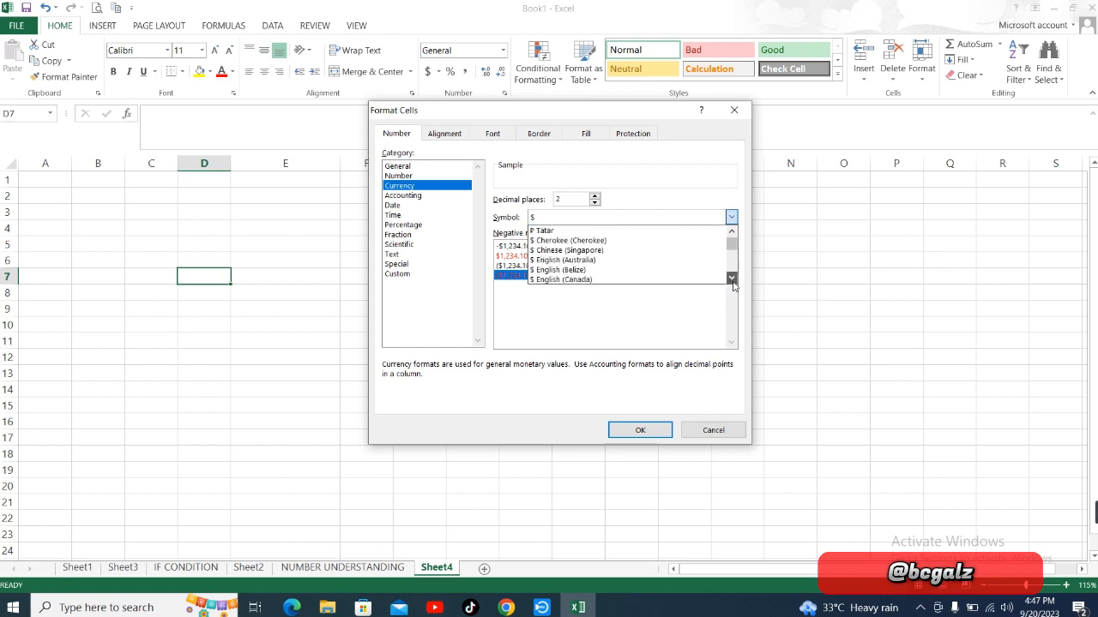
{"action": "left_click", "coordinate": [733, 283]}
{"action": "left_click", "coordinate": [733, 283]}
{"action": "left_click", "coordinate": [733, 283]}
{"action": "left_click", "coordinate": [733, 283]}
{"action": "left_click", "coordinate": [733, 283]}
{"action": "left_click", "coordinate": [733, 283]}
{"action": "left_click", "coordinate": [733, 283]}
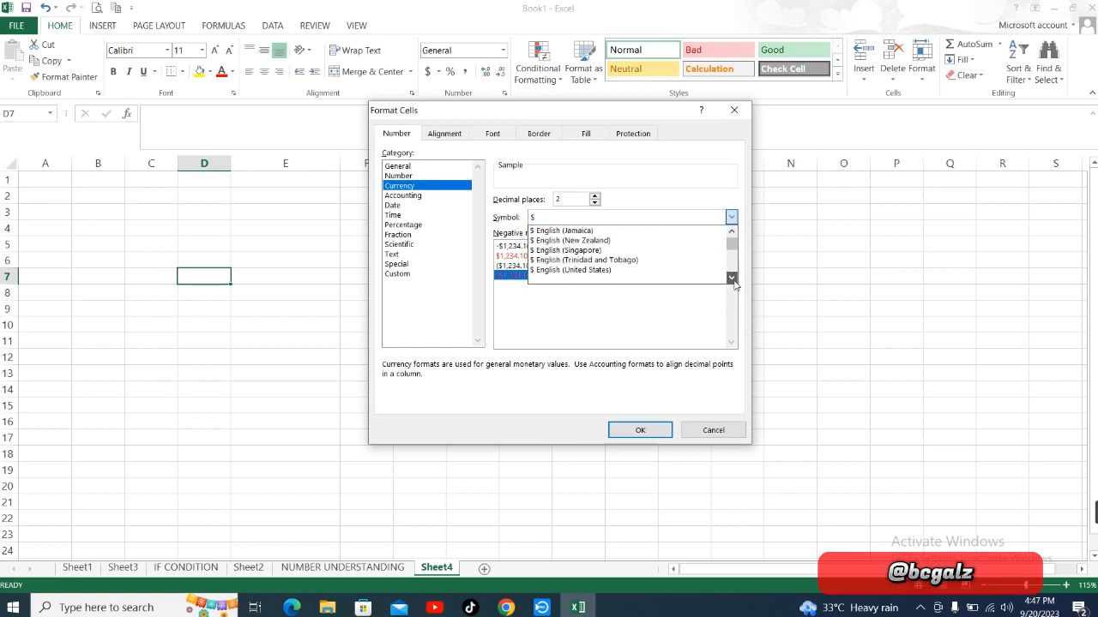
{"action": "left_click", "coordinate": [733, 283]}
{"action": "left_click", "coordinate": [733, 283]}
{"action": "left_click", "coordinate": [731, 278]}
{"action": "left_click", "coordinate": [733, 280]}
{"action": "left_click", "coordinate": [732, 280]}
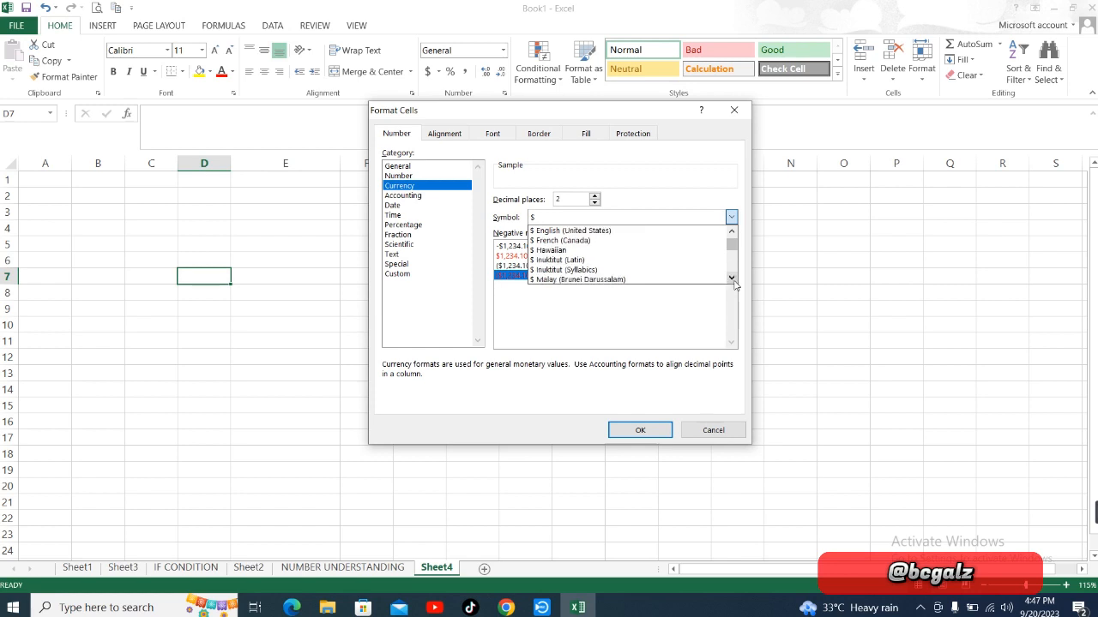
{"action": "left_click", "coordinate": [732, 280]}
{"action": "left_click", "coordinate": [733, 279]}
{"action": "left_click", "coordinate": [732, 280]}
{"action": "left_click", "coordinate": [732, 279]}
{"action": "left_click", "coordinate": [732, 279]}
{"action": "left_click", "coordinate": [733, 280]}
{"action": "left_click", "coordinate": [732, 280]}
{"action": "left_click", "coordinate": [732, 279]}
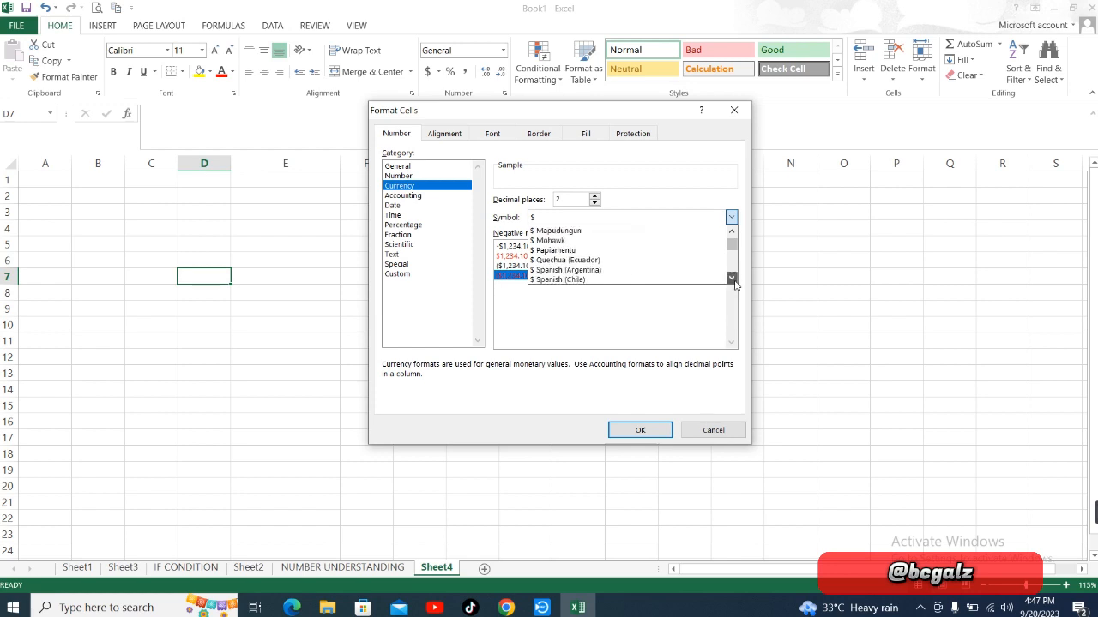
{"action": "left_click", "coordinate": [732, 279]}
{"action": "left_click", "coordinate": [732, 279]}
{"action": "left_click", "coordinate": [732, 279]}
{"action": "left_click", "coordinate": [733, 279]}
{"action": "left_click", "coordinate": [732, 279]}
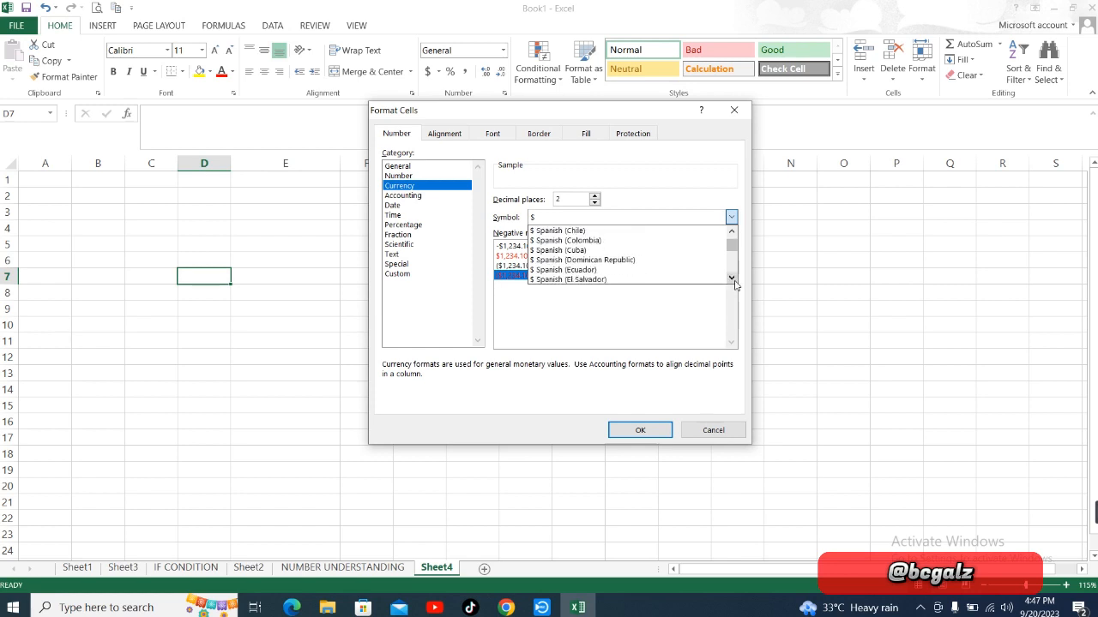
{"action": "left_click", "coordinate": [733, 280]}
{"action": "left_click", "coordinate": [732, 280]}
{"action": "left_click", "coordinate": [732, 280]}
{"action": "left_click", "coordinate": [732, 279]}
{"action": "left_click", "coordinate": [732, 280]}
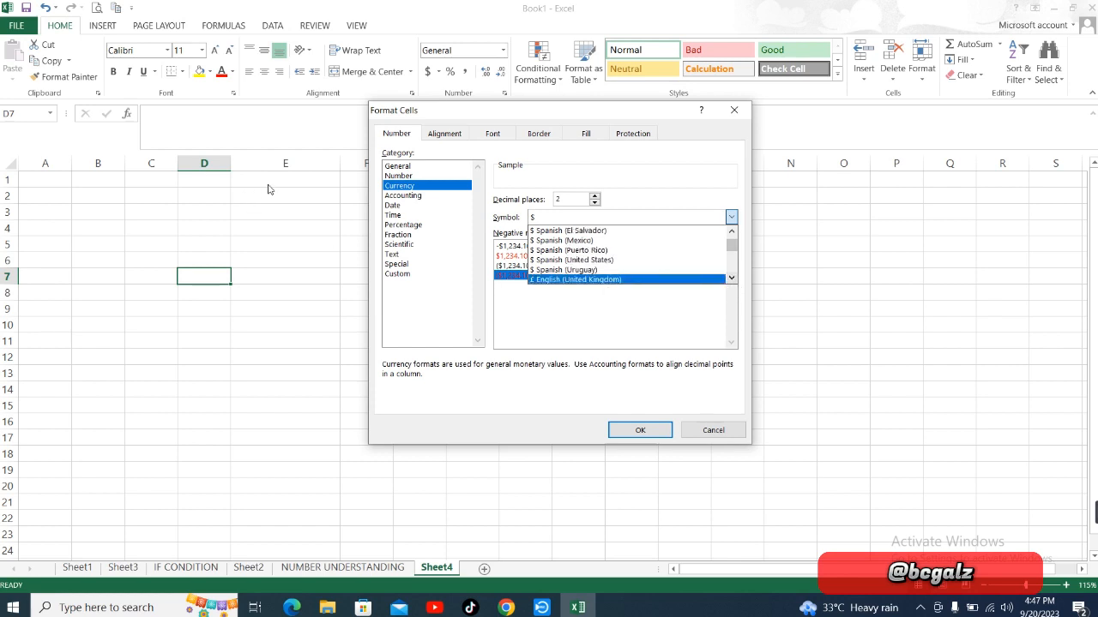
Switch the format category for cell D7 to Accounting and set its currency symbol to None
{"action": "left_click", "coordinate": [429, 251]}
{"action": "left_click", "coordinate": [428, 206]}
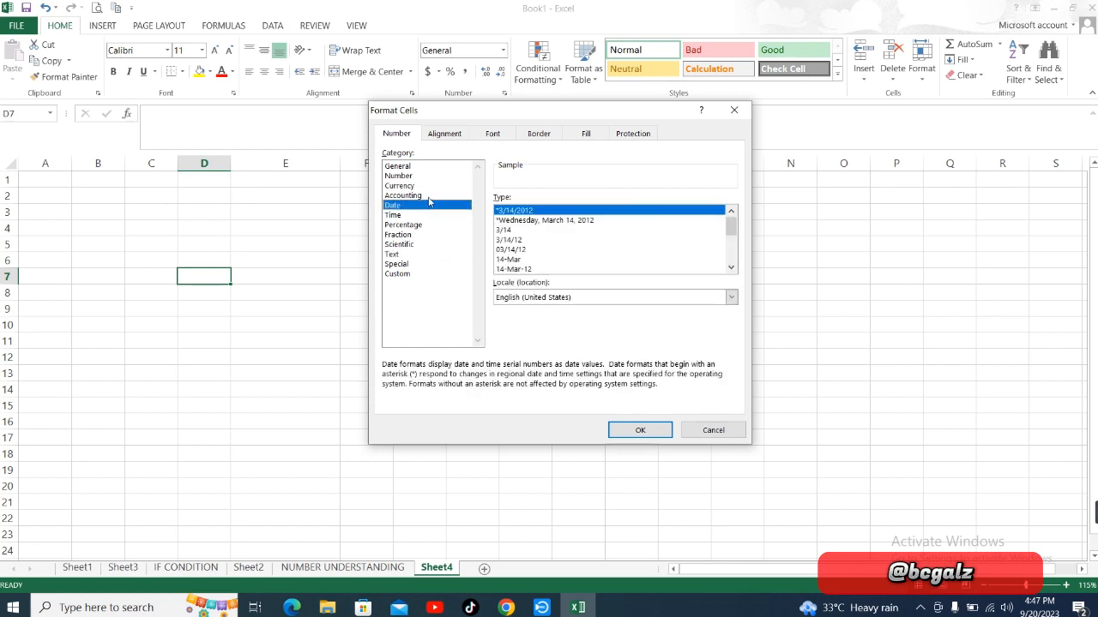
{"action": "left_click", "coordinate": [429, 197]}
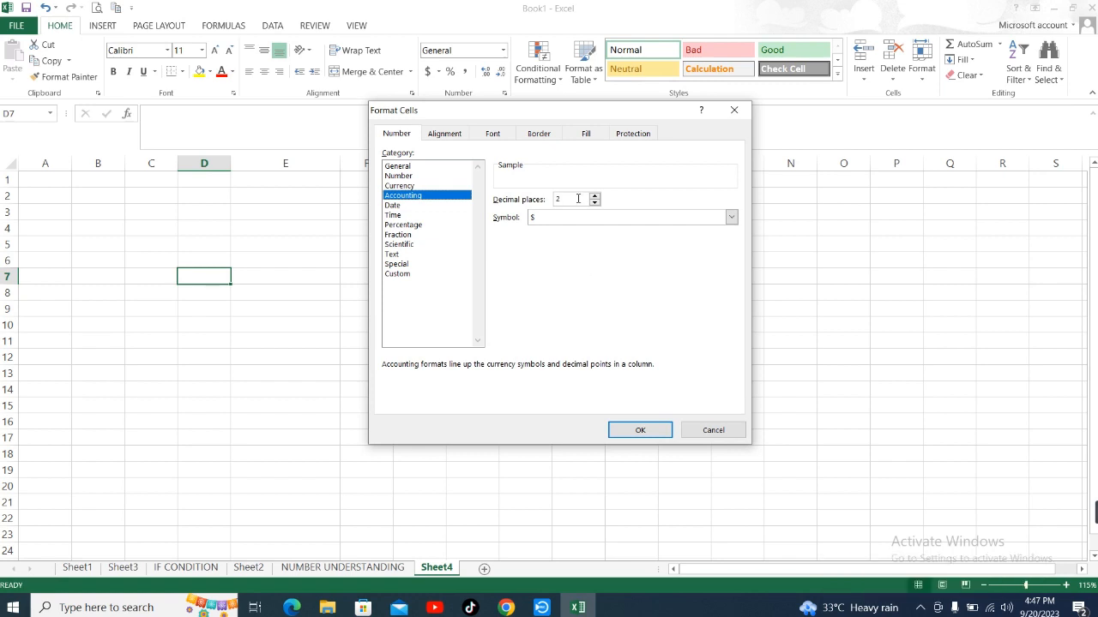
{"action": "left_click", "coordinate": [731, 216]}
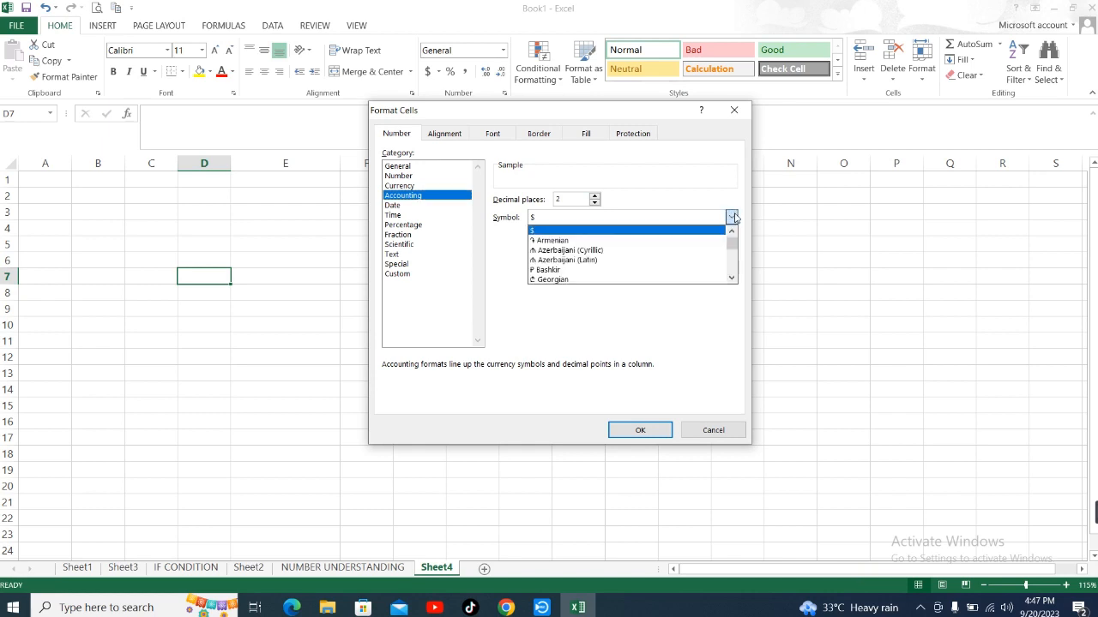
{"action": "left_click", "coordinate": [734, 218]}
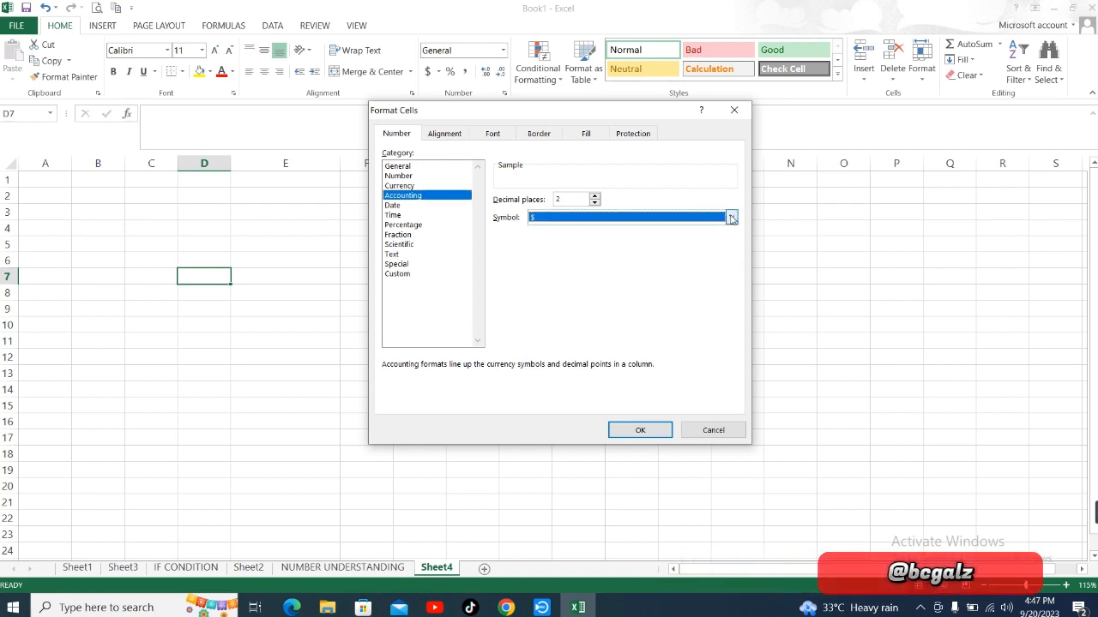
{"action": "left_click", "coordinate": [731, 218]}
{"action": "left_click", "coordinate": [732, 232]}
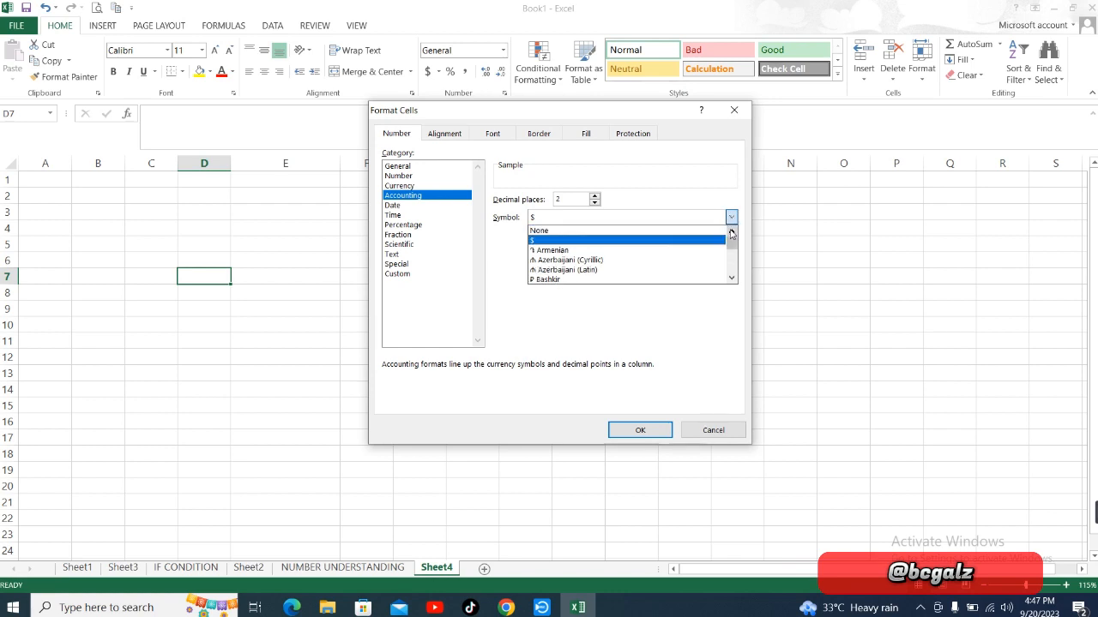
{"action": "left_click", "coordinate": [711, 232]}
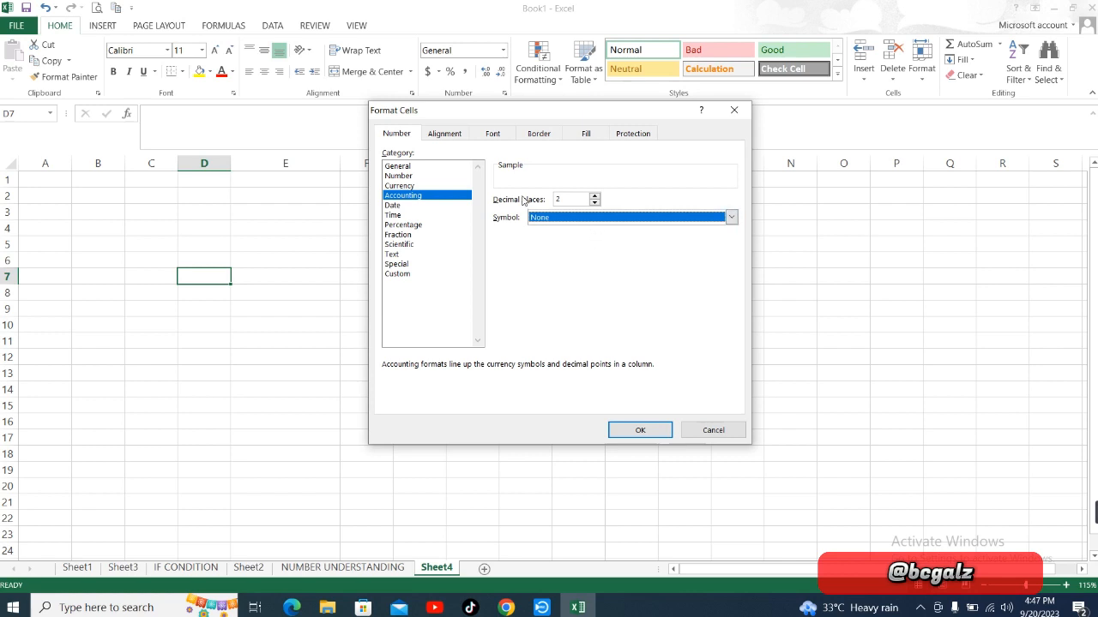
Adjust the number of decimal places for the Accounting format and apply the format to cell D7
{"action": "left_click", "coordinate": [595, 196]}
{"action": "left_click", "coordinate": [595, 196]}
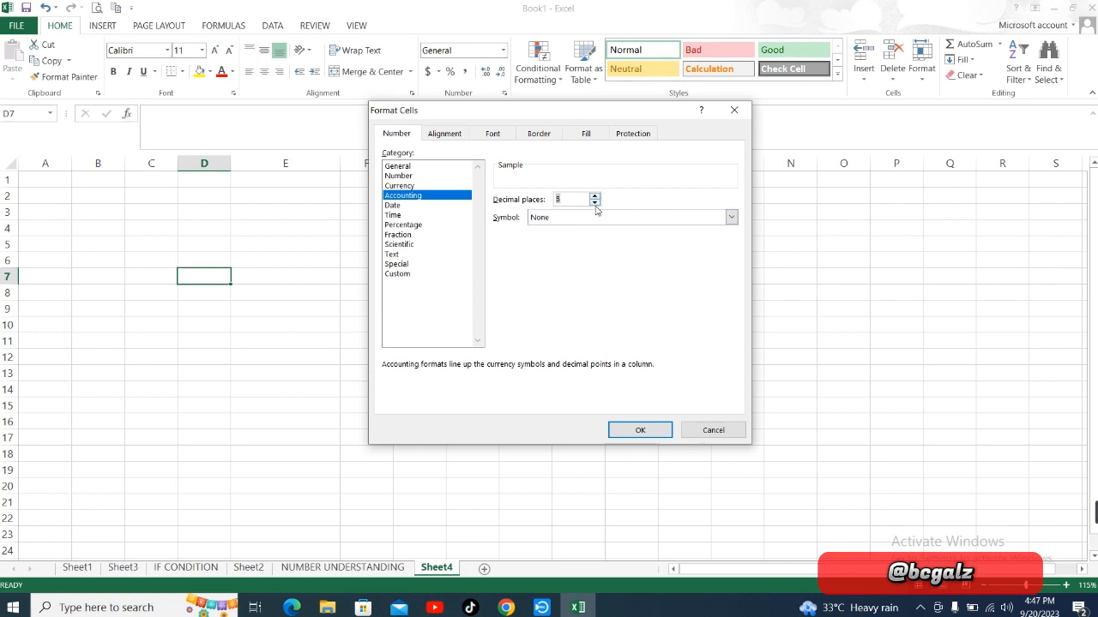
{"action": "left_click", "coordinate": [595, 204]}
{"action": "left_click", "coordinate": [595, 196]}
{"action": "left_click", "coordinate": [596, 196]}
{"action": "left_click", "coordinate": [595, 196]}
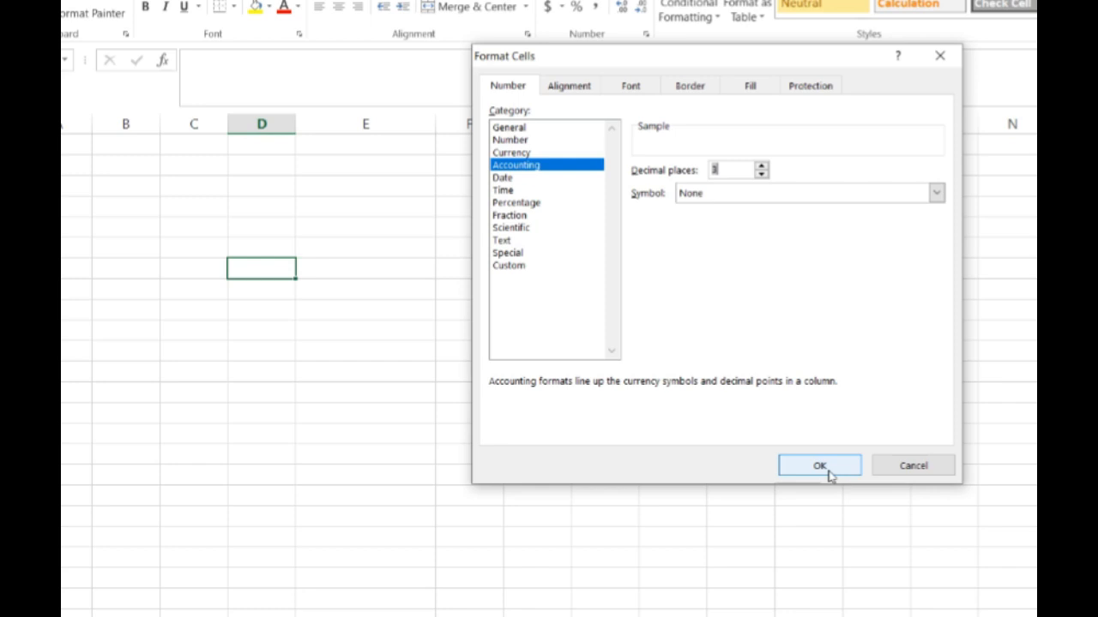
{"action": "left_click", "coordinate": [827, 472]}
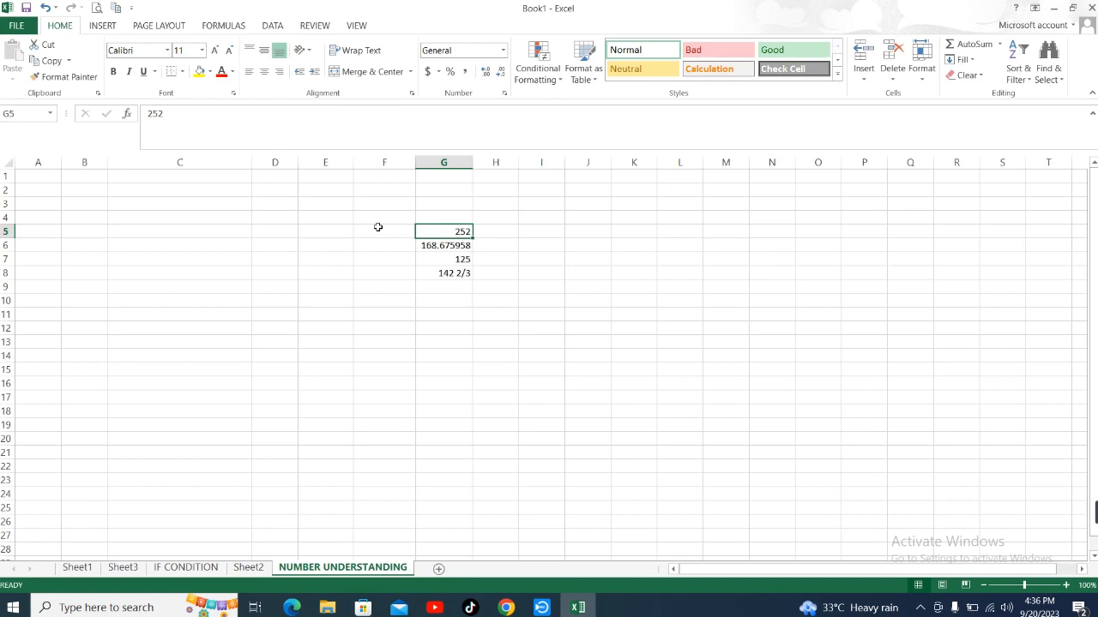
{"action": "left_click", "coordinate": [542, 608]}
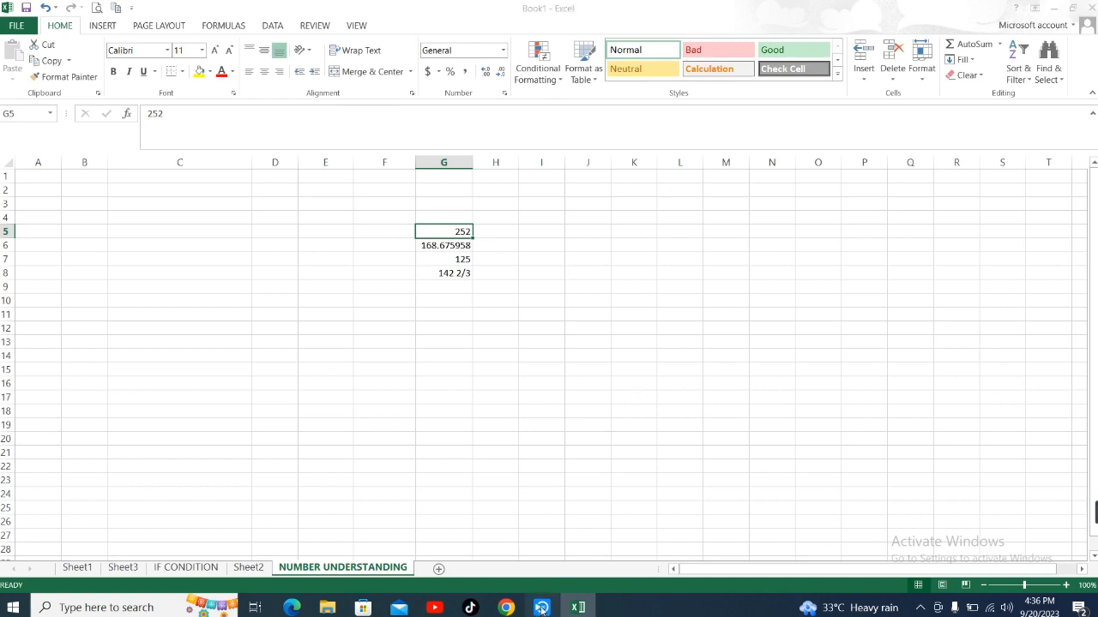
{"action": "left_click", "coordinate": [541, 610]}
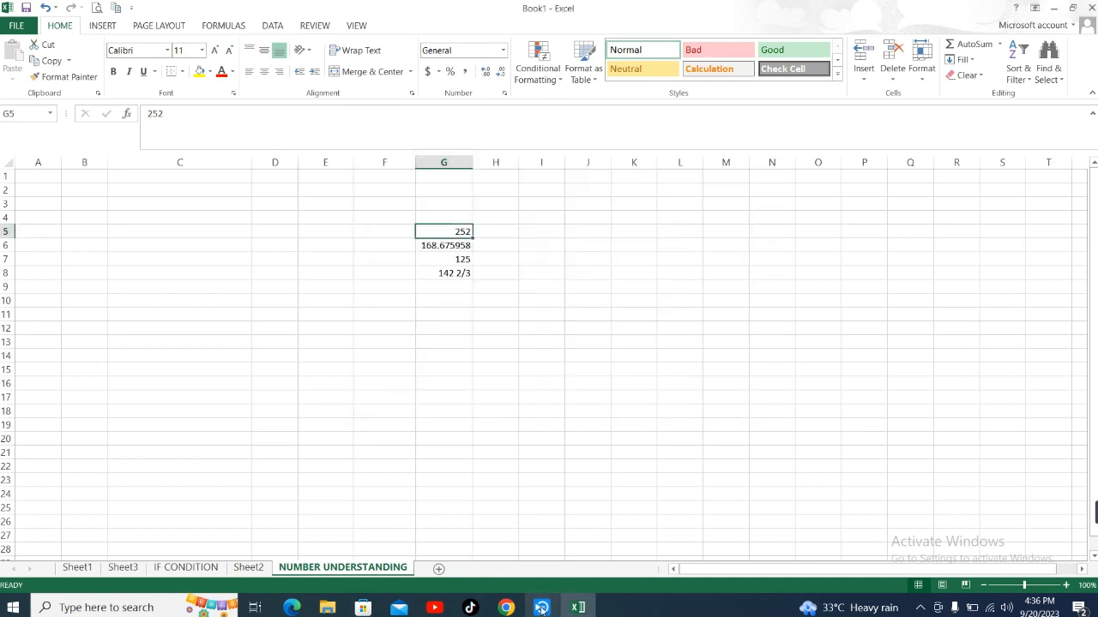
Examine the sample numbers in cells G5 to G8 and view the Quick Analysis options for the range
{"action": "left_click", "coordinate": [449, 246]}
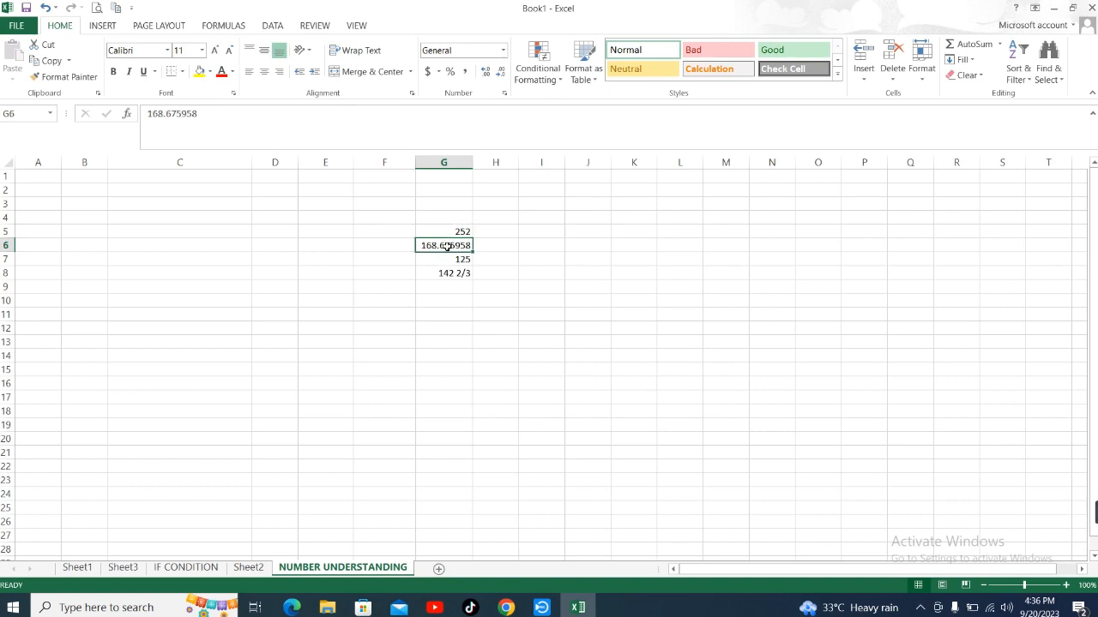
{"action": "left_click", "coordinate": [452, 259]}
{"action": "left_click", "coordinate": [451, 274]}
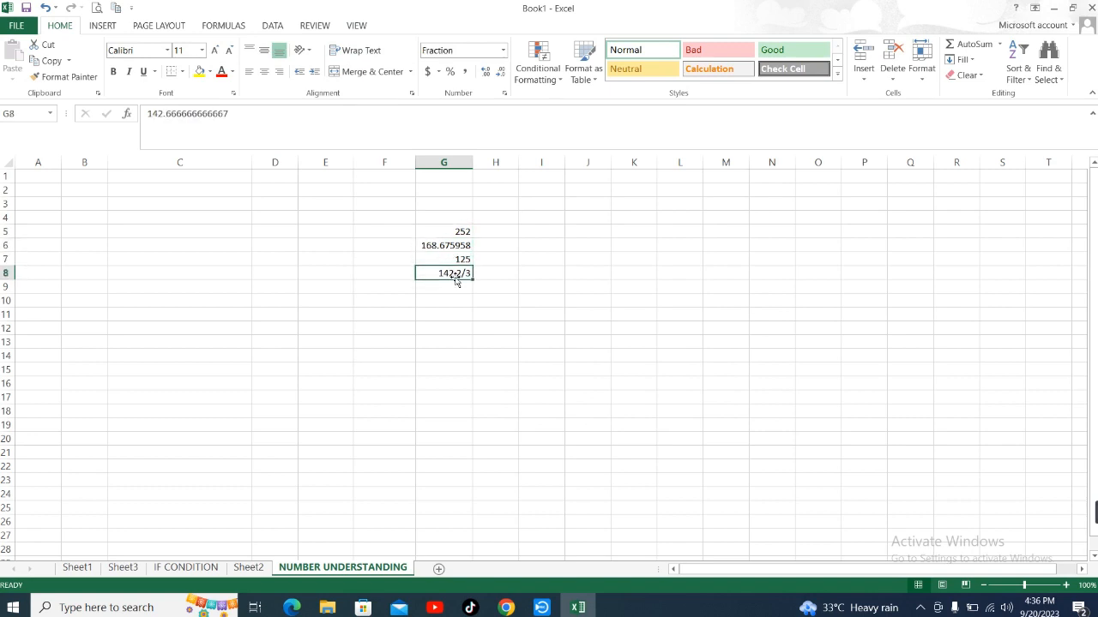
{"action": "left_click_drag", "start_coordinate": [459, 232], "coordinate": [461, 272]}
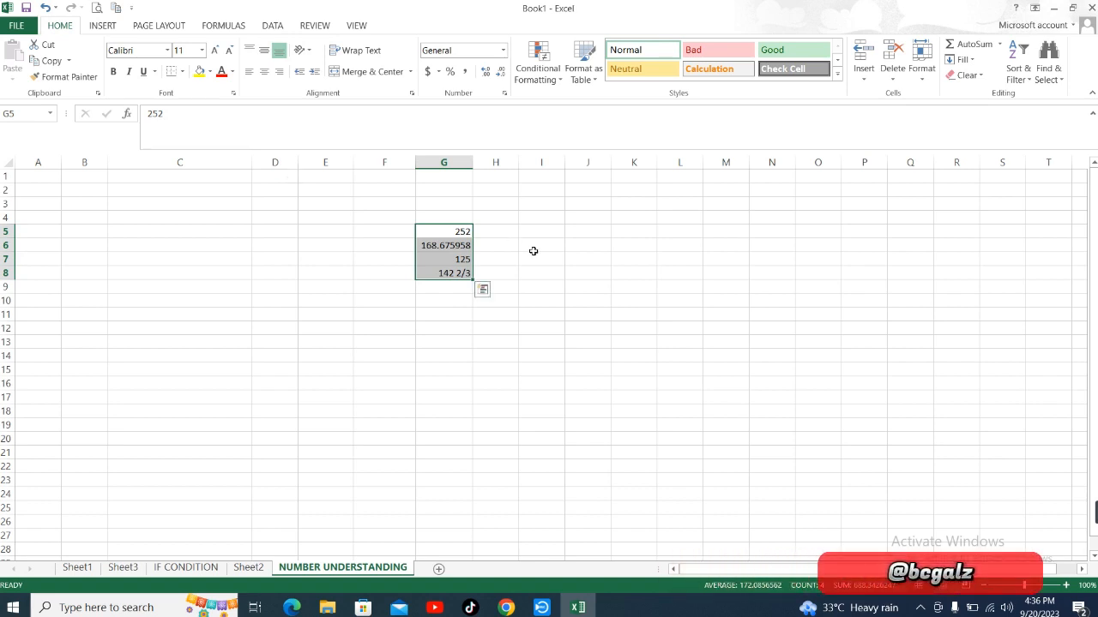
{"action": "key", "text": "ctrl+q"}
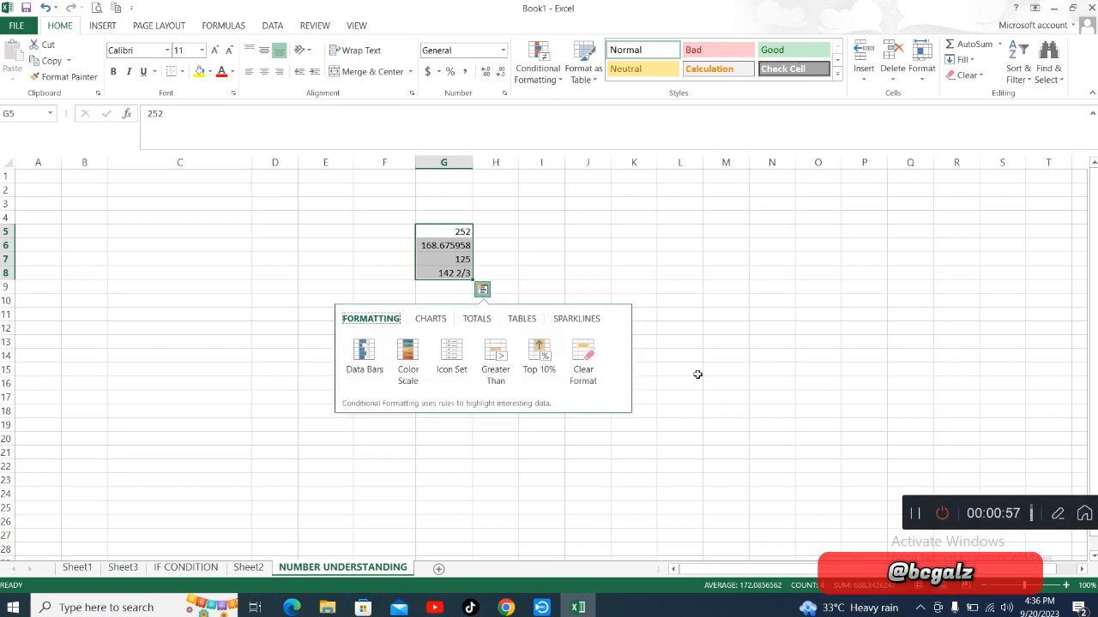
Examine the Number and Date category options in Format Cells for cell K6, then close the dialog without applying a format
{"action": "left_click", "coordinate": [618, 243]}
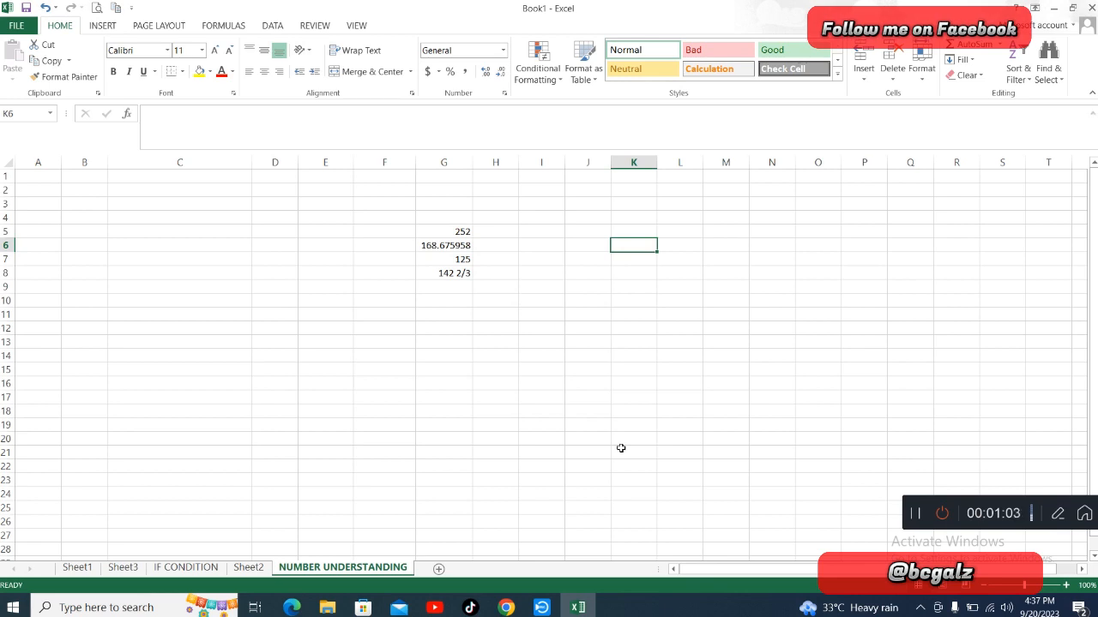
{"action": "key", "text": "ctrl+1"}
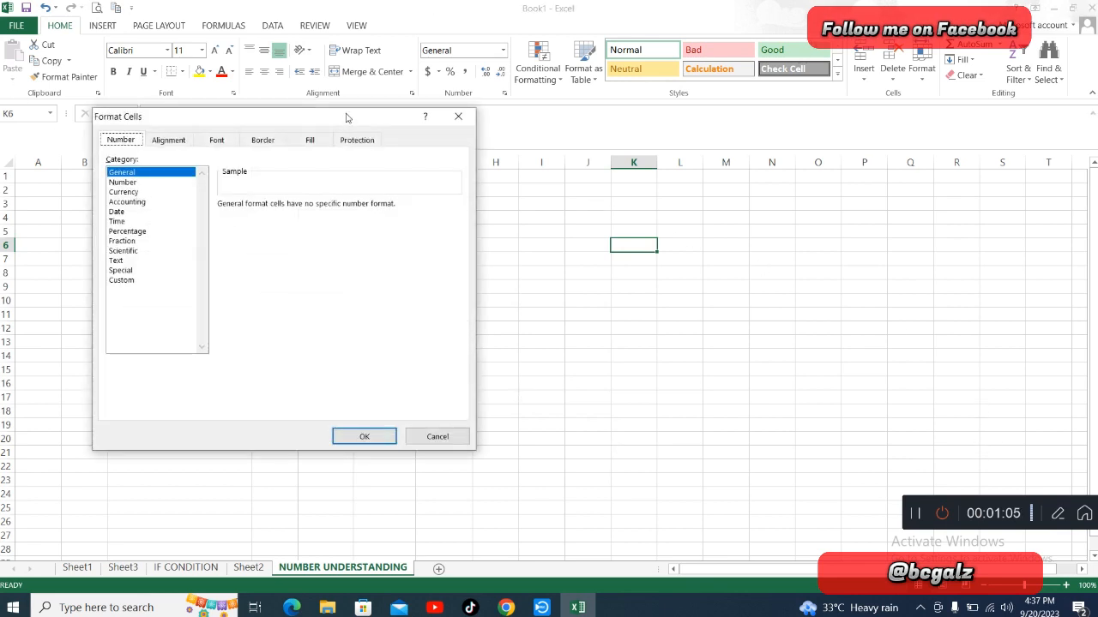
{"action": "left_click_drag", "start_coordinate": [346, 116], "coordinate": [505, 46]}
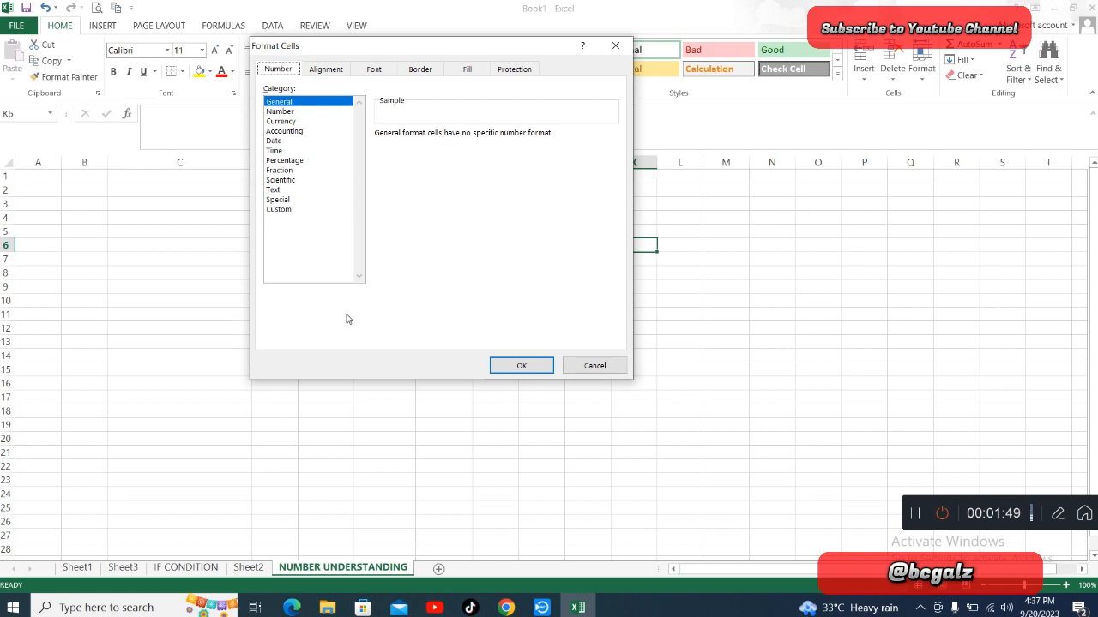
{"action": "left_click", "coordinate": [293, 112]}
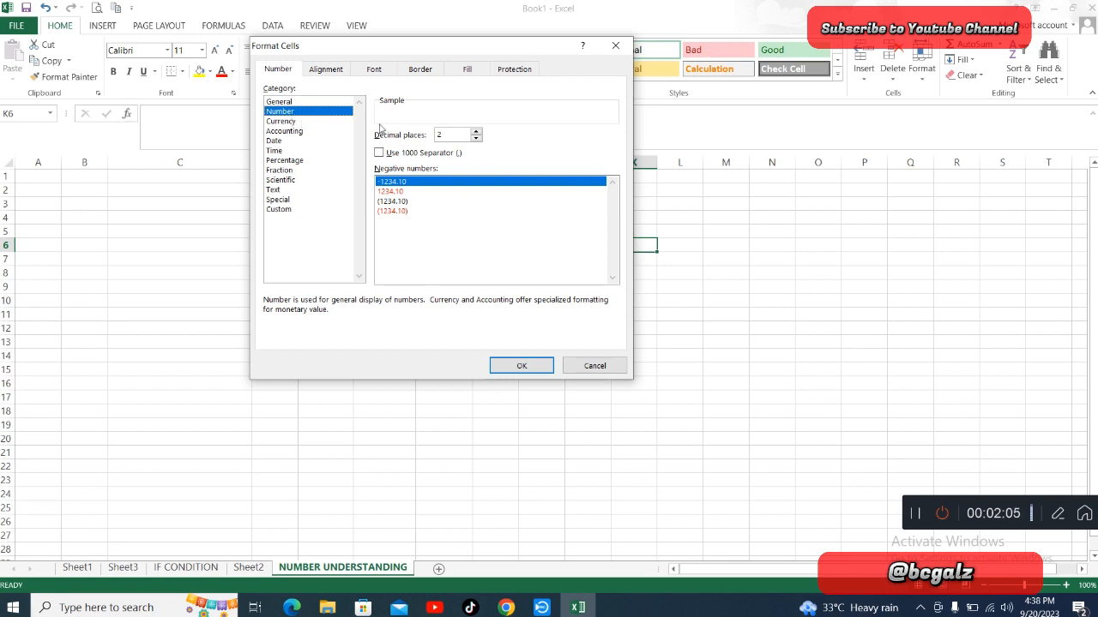
{"action": "left_click", "coordinate": [463, 137]}
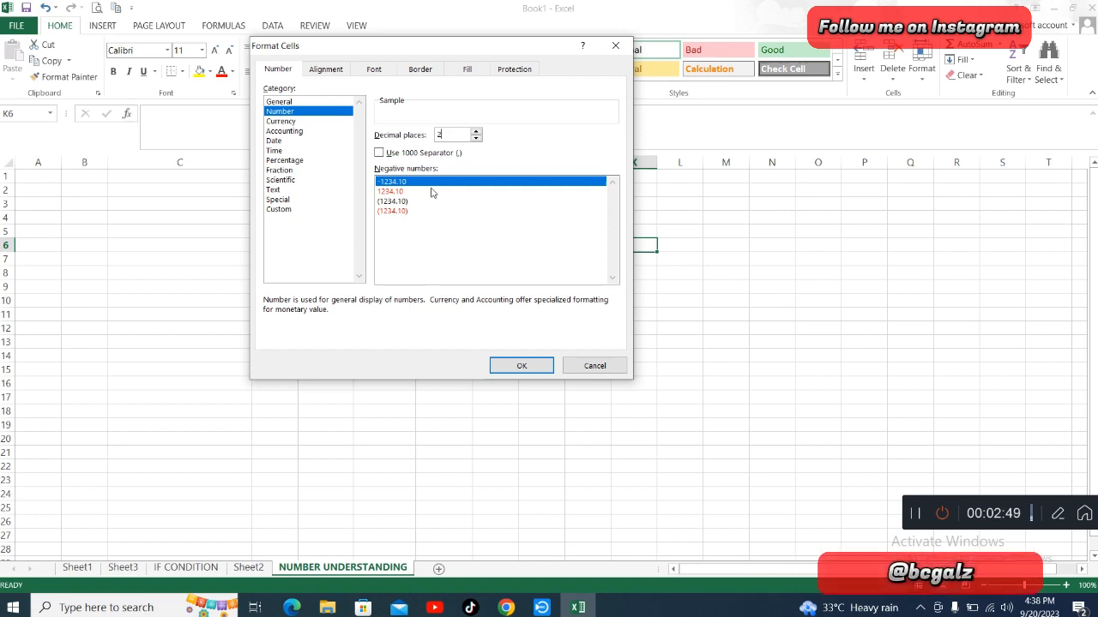
{"action": "left_click", "coordinate": [274, 140]}
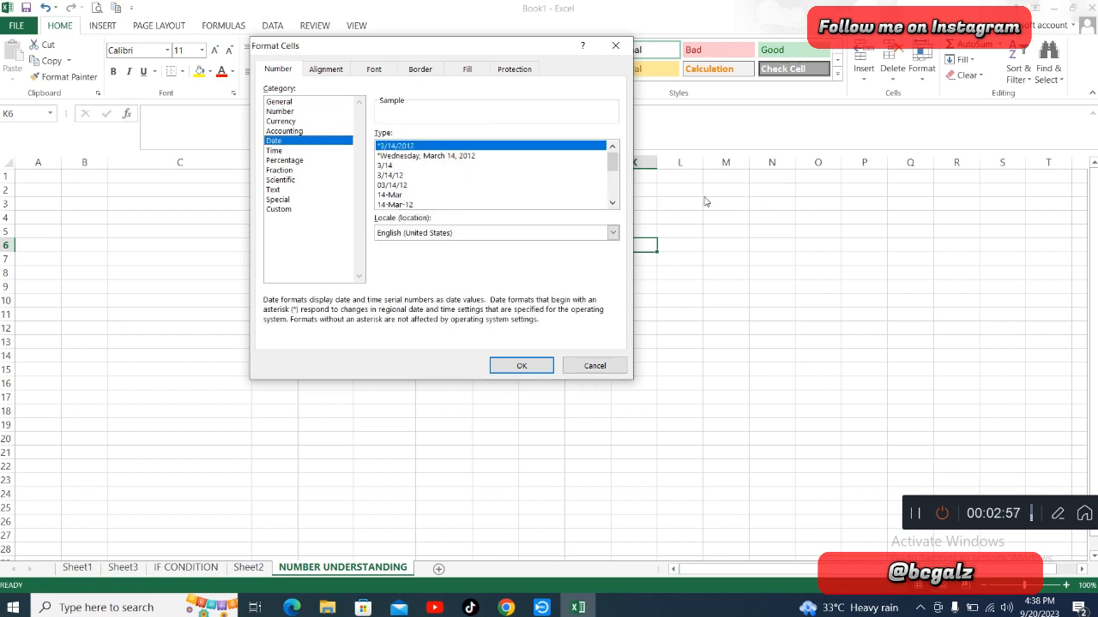
{"action": "left_click_drag", "start_coordinate": [412, 44], "coordinate": [917, 185]}
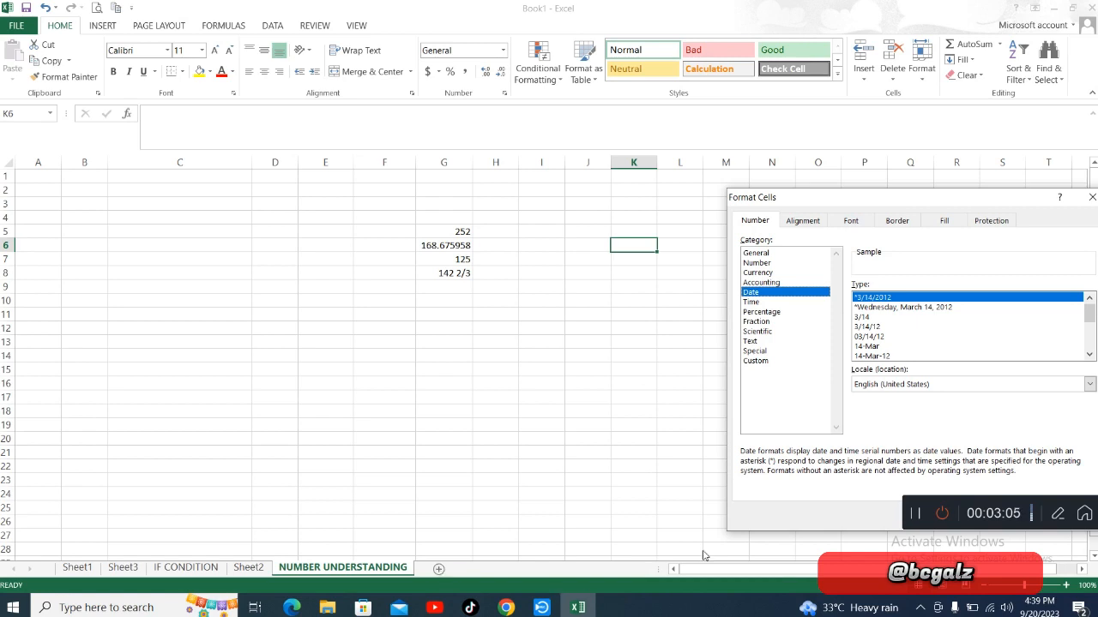
{"action": "left_click_drag", "start_coordinate": [1006, 200], "coordinate": [689, 114]}
{"action": "key", "text": "Escape"}
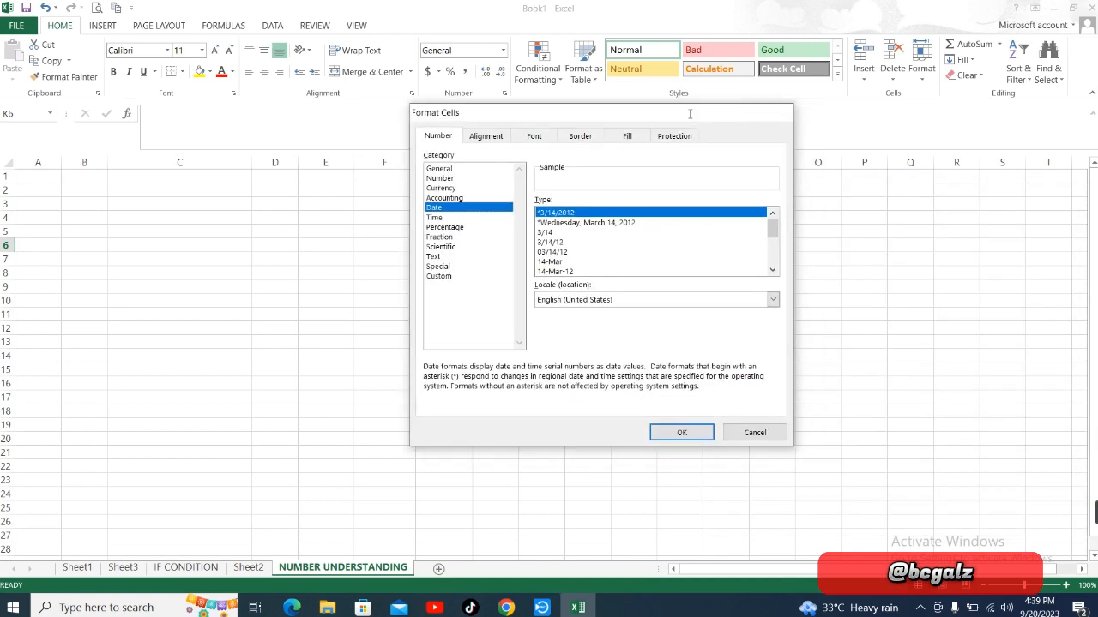
Add a new worksheet and enter the heading Date Format in cell E6
{"action": "left_click", "coordinate": [439, 568]}
{"action": "left_click", "coordinate": [240, 245]}
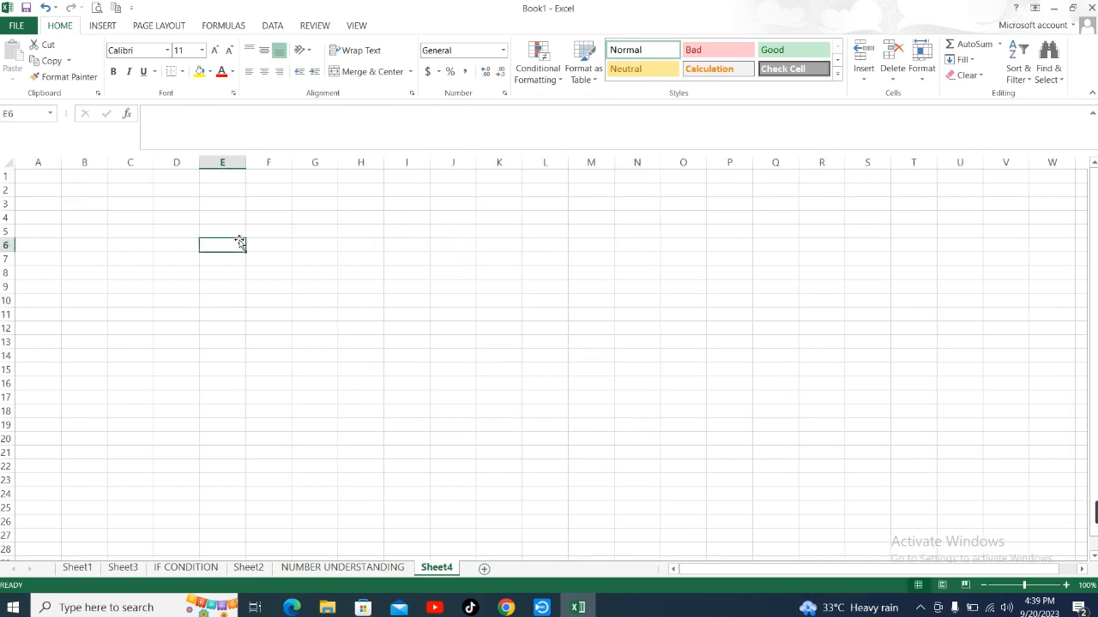
{"action": "type", "text": "Date"}
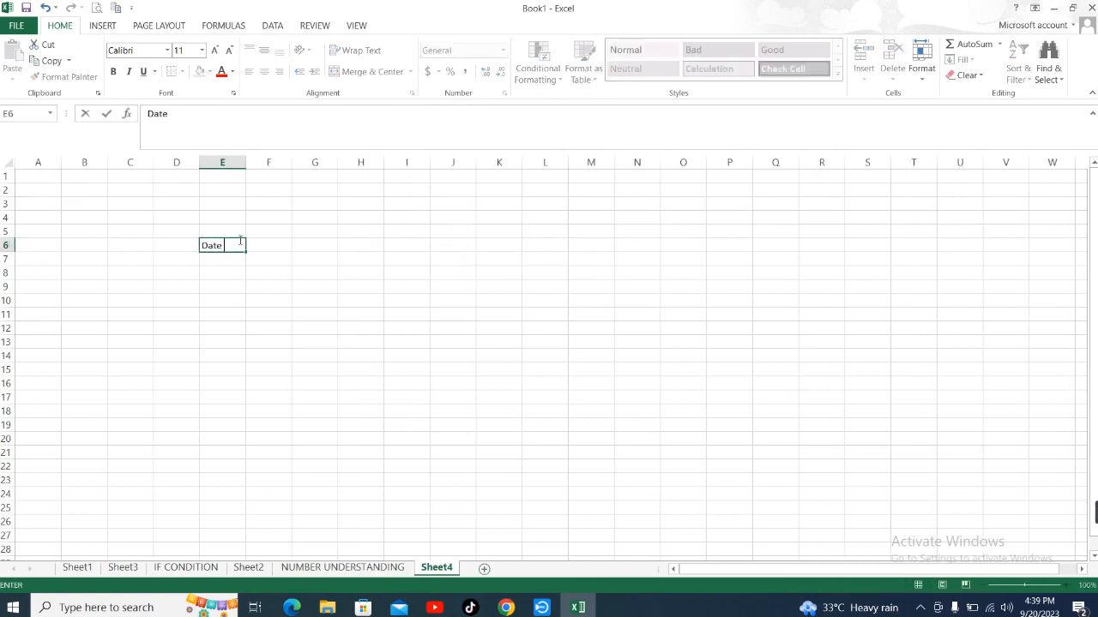
{"action": "type", "text": " Format"}
{"action": "key", "text": "Return"}
Enter the date 20-09-23 in day-month-year order in cell E10
{"action": "key", "text": "Down"}
{"action": "key", "text": "Down"}
{"action": "key", "text": "Down"}
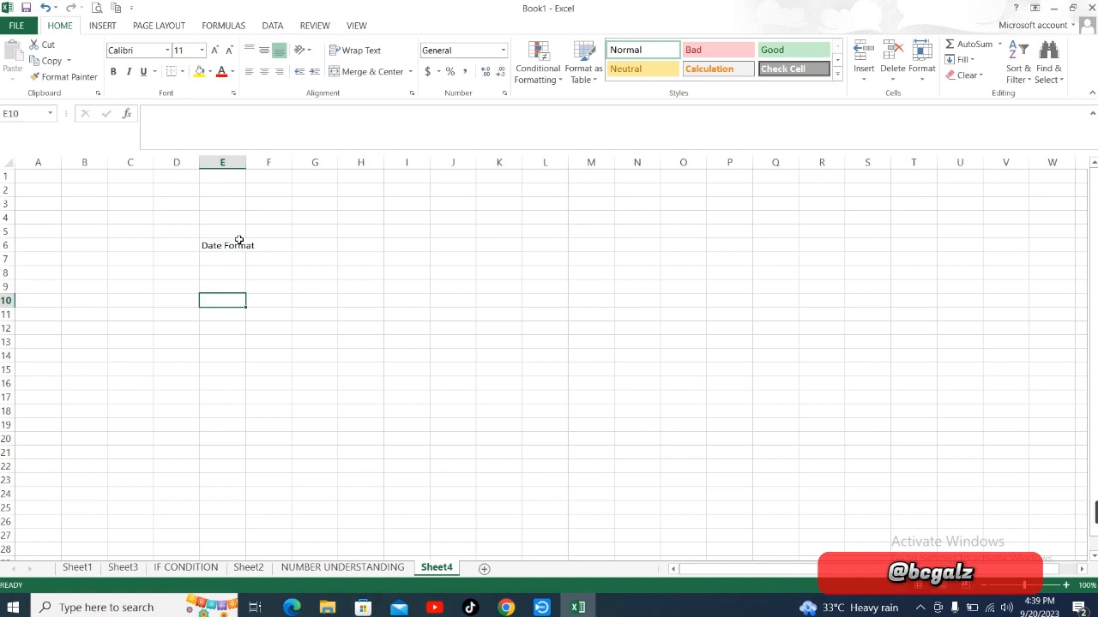
{"action": "type", "text": "20-09-"}
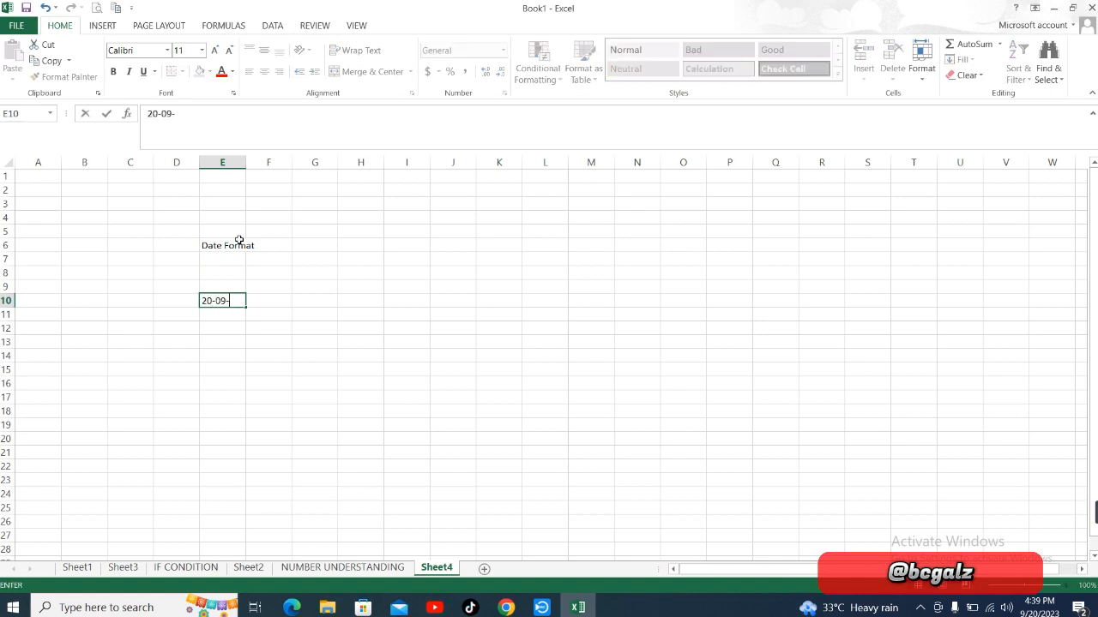
{"action": "type", "text": "23"}
{"action": "key", "text": "Return"}
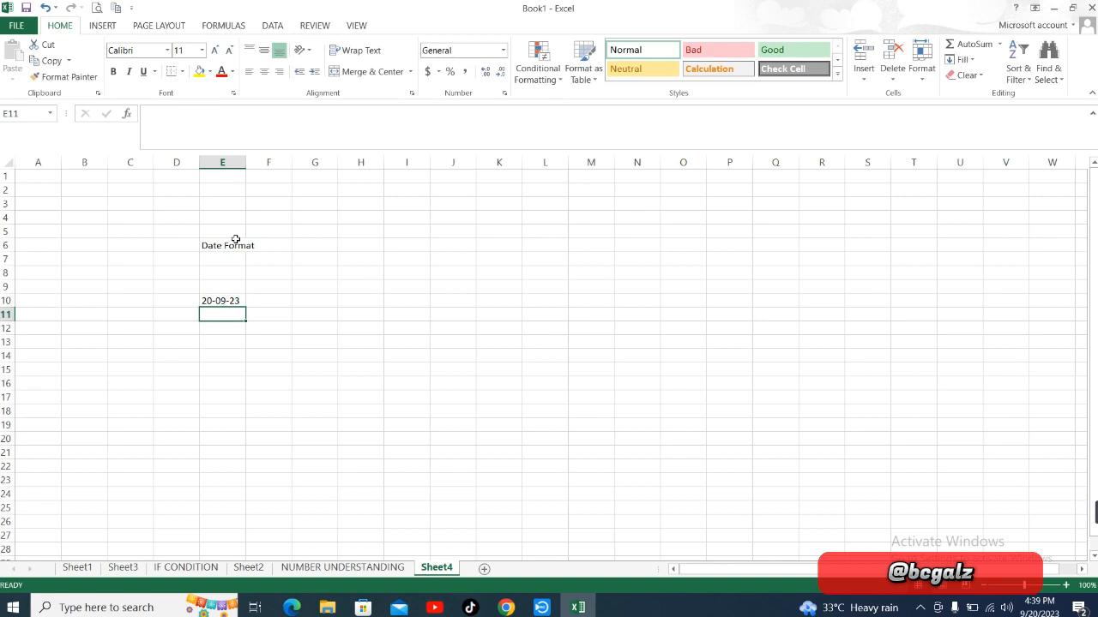
Enter the date 09-20-23 in month-day-year order in cell E11 and compare its number format with that of cell E10
{"action": "type", "text": "09"}
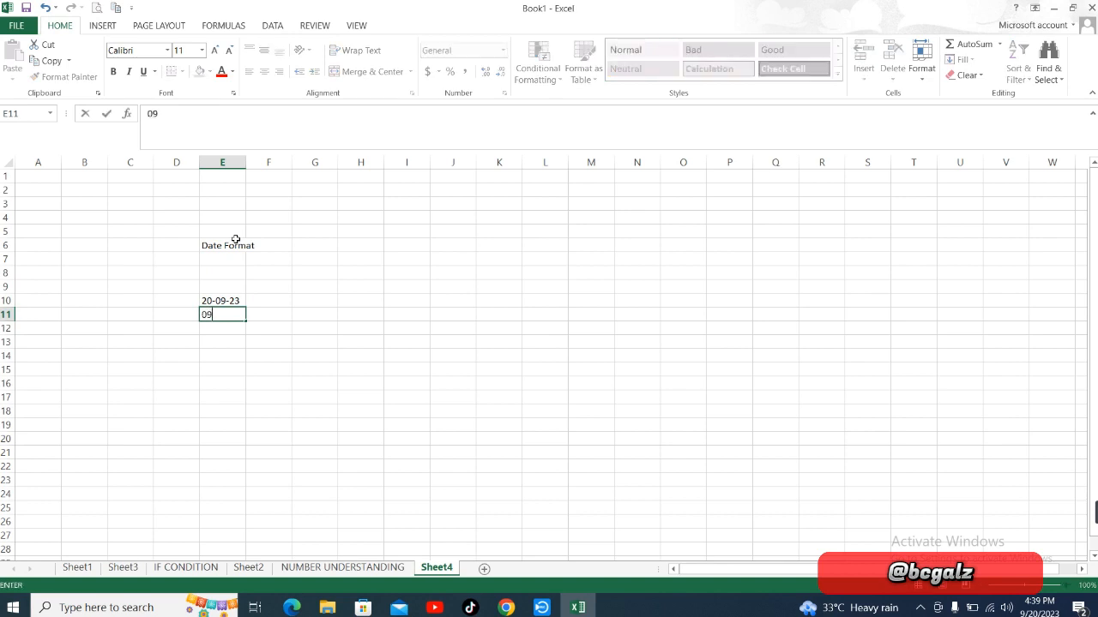
{"action": "type", "text": "-23-"}
{"action": "key", "text": "BackSpace"}
{"action": "key", "text": "BackSpace"}
{"action": "type", "text": "0-"}
{"action": "type", "text": "23"}
{"action": "key", "text": "Return"}
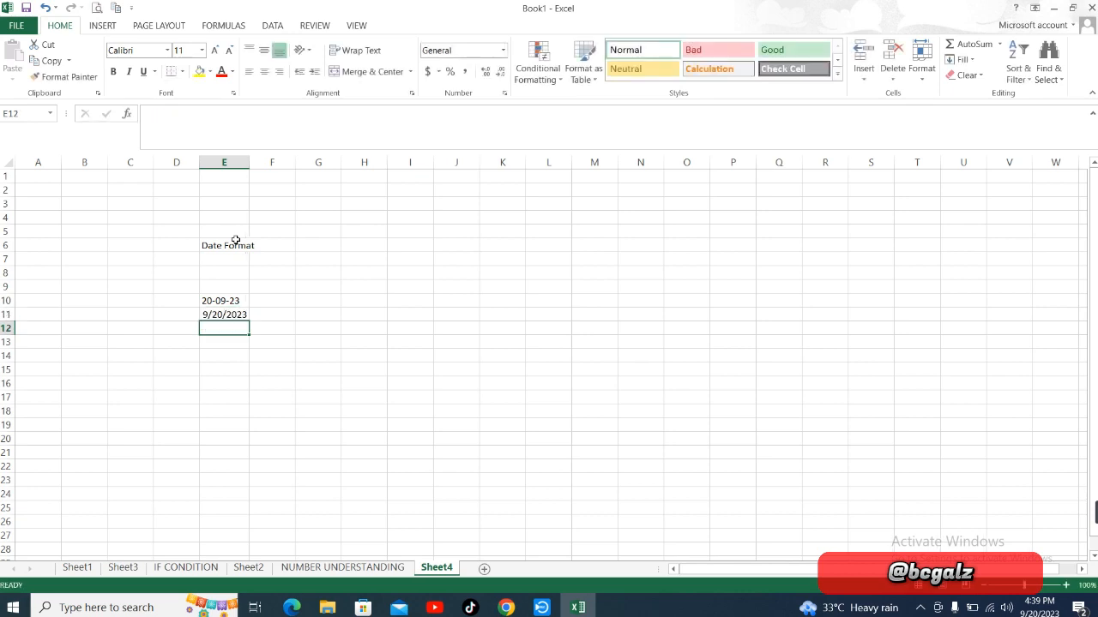
{"action": "left_click", "coordinate": [224, 315]}
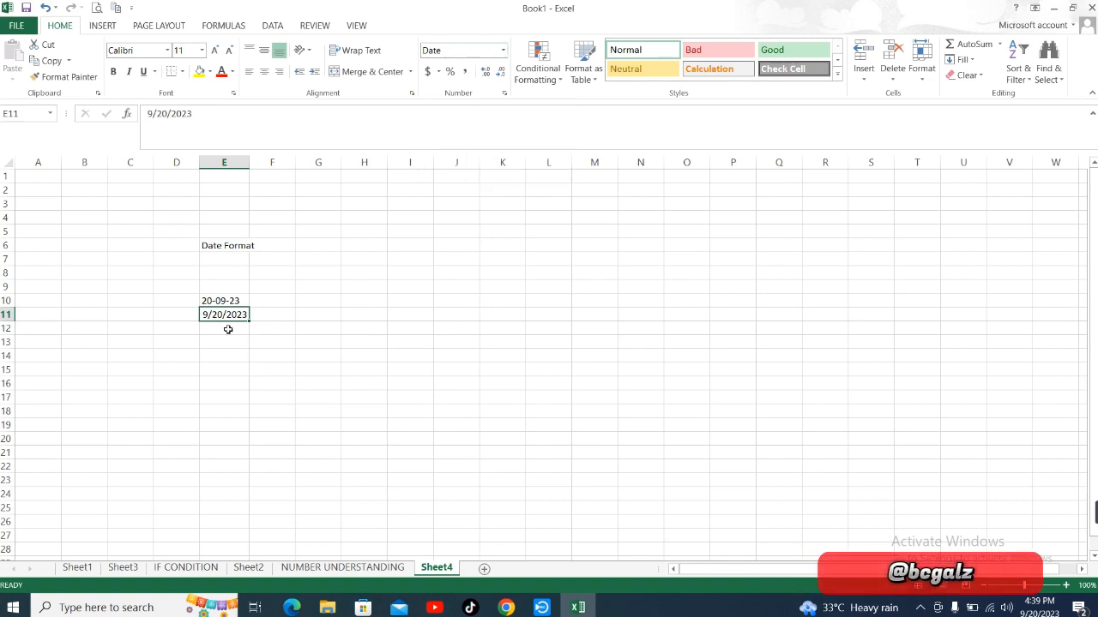
{"action": "left_click", "coordinate": [215, 299]}
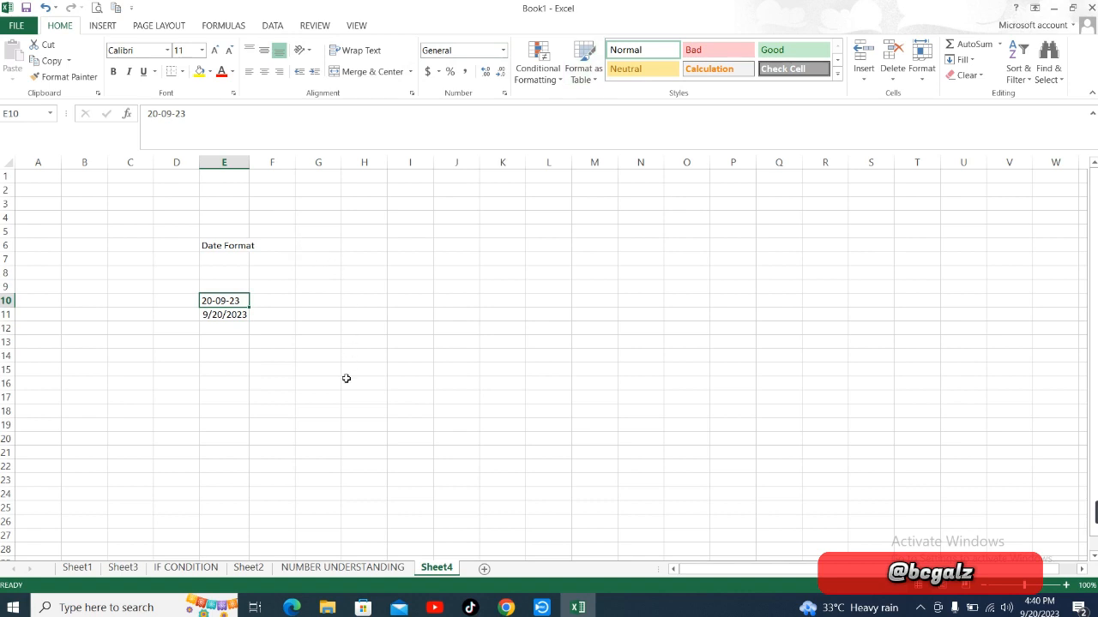
Enter the date pattern mm/dd/yy as text in cell E12, below the two sample dates
{"action": "scroll", "coordinate": [368, 383], "scroll_direction": "down", "scroll_amount": 2, "text": "ctrl"}
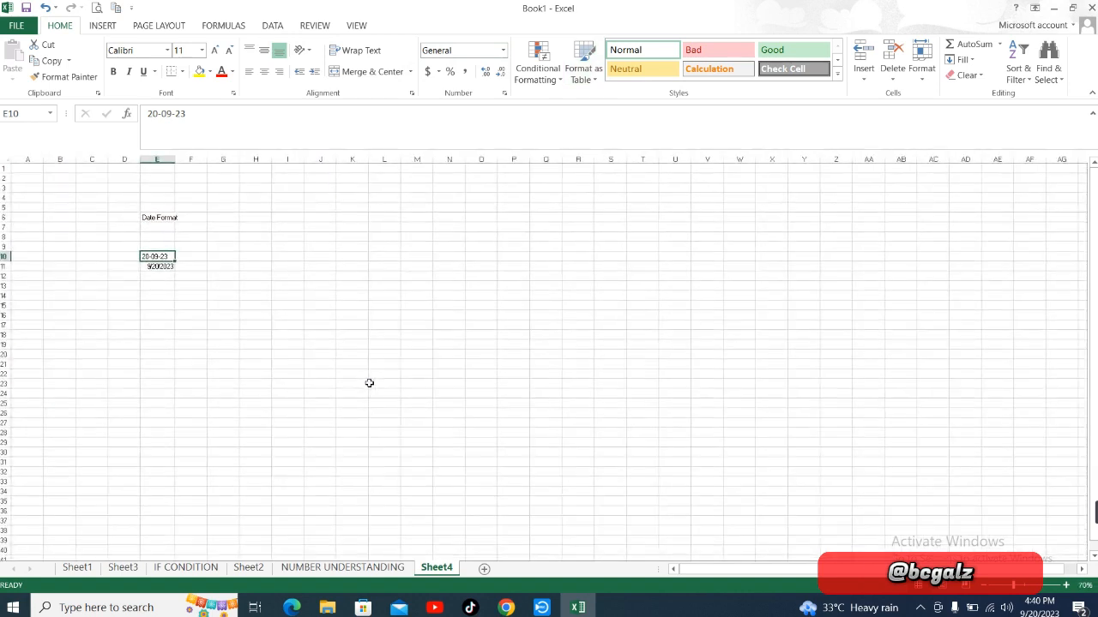
{"action": "scroll", "coordinate": [369, 383], "scroll_direction": "up", "scroll_amount": 1, "text": "ctrl"}
{"action": "scroll", "coordinate": [368, 382], "scroll_direction": "up", "scroll_amount": 4, "text": "ctrl"}
{"action": "scroll", "coordinate": [554, 429], "scroll_direction": "up", "scroll_amount": 4, "text": "ctrl"}
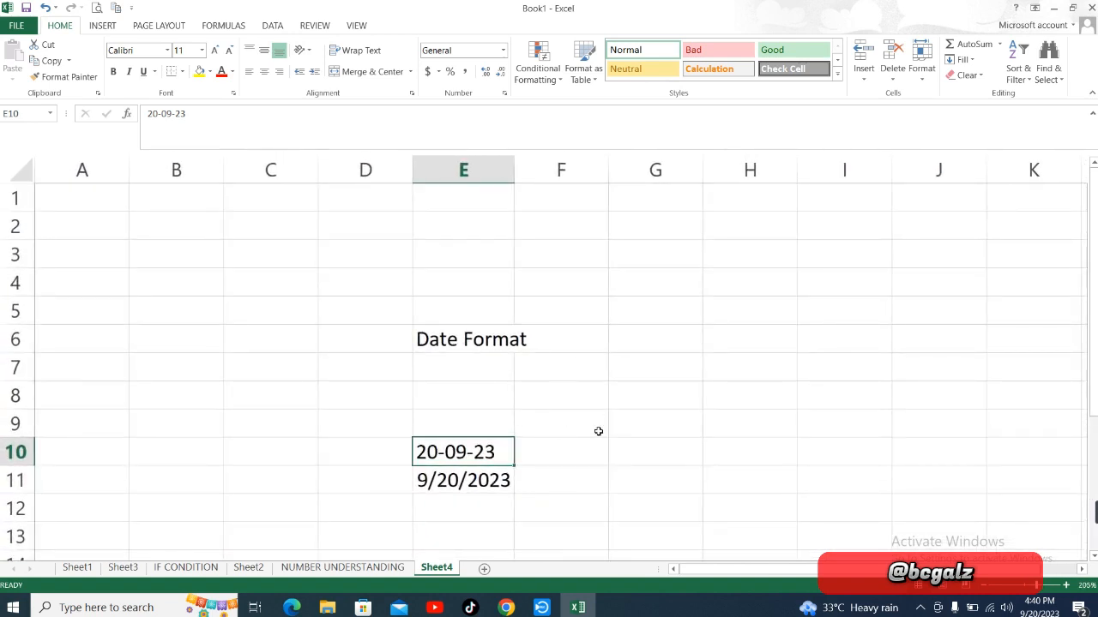
{"action": "left_click", "coordinate": [448, 507]}
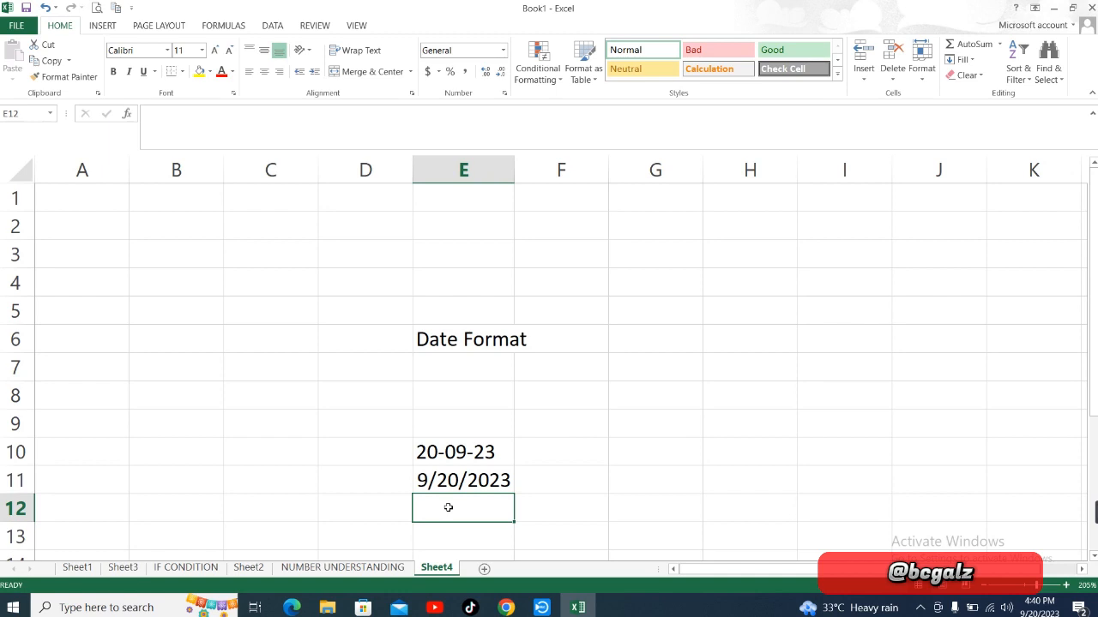
{"action": "type", "text": "mm"}
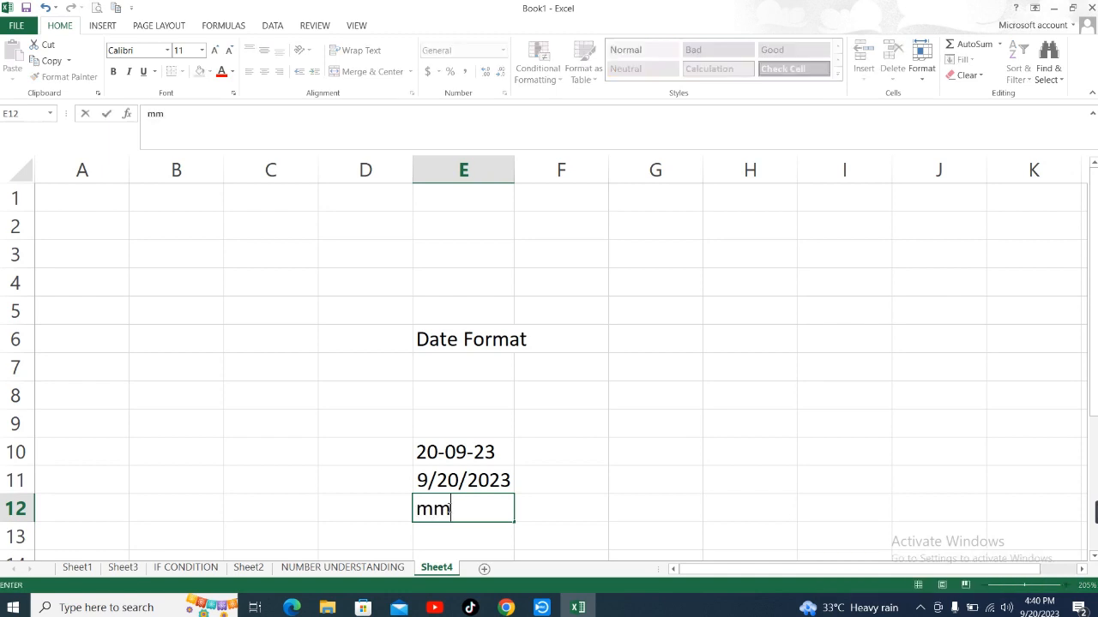
{"action": "type", "text": "/"}
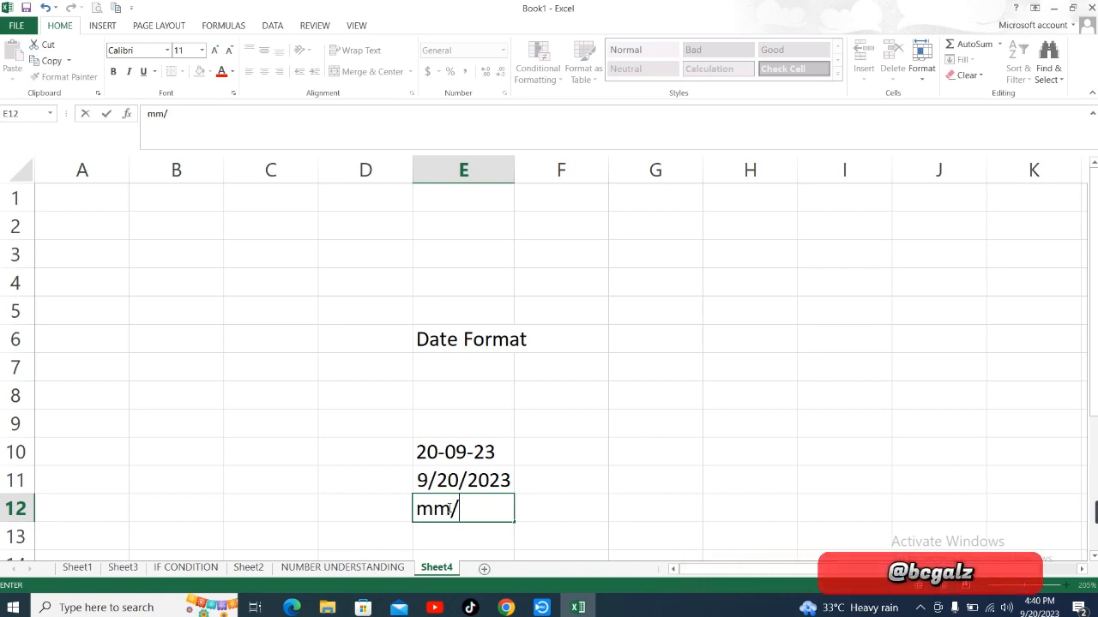
{"action": "type", "text": "dd/"}
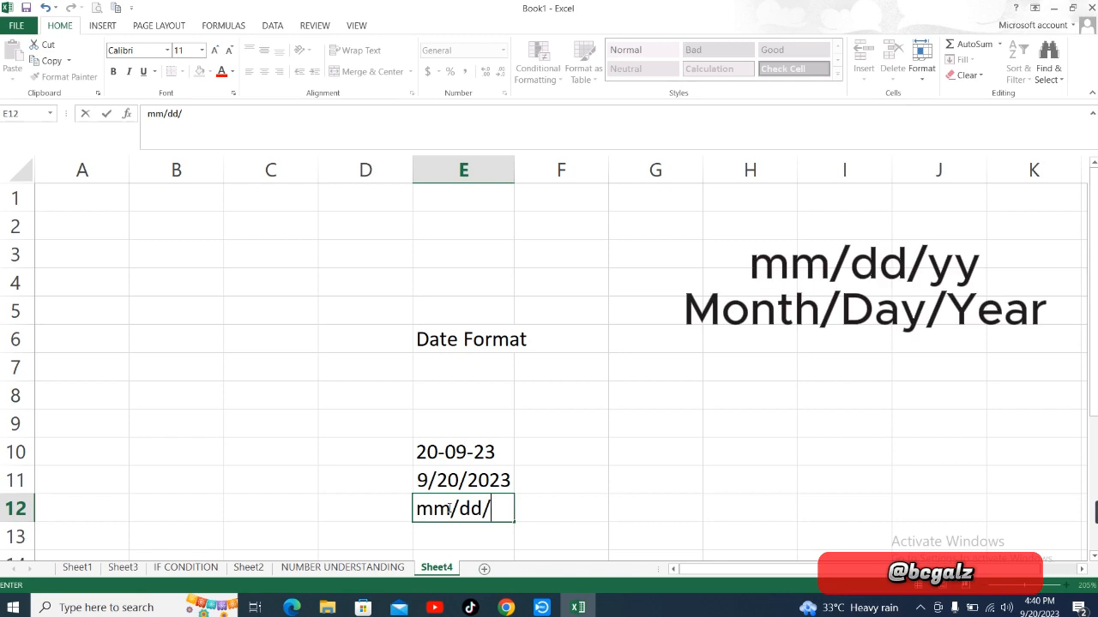
{"action": "type", "text": "yy"}
{"action": "scroll", "coordinate": [445, 504], "scroll_direction": "down", "scroll_amount": 2}
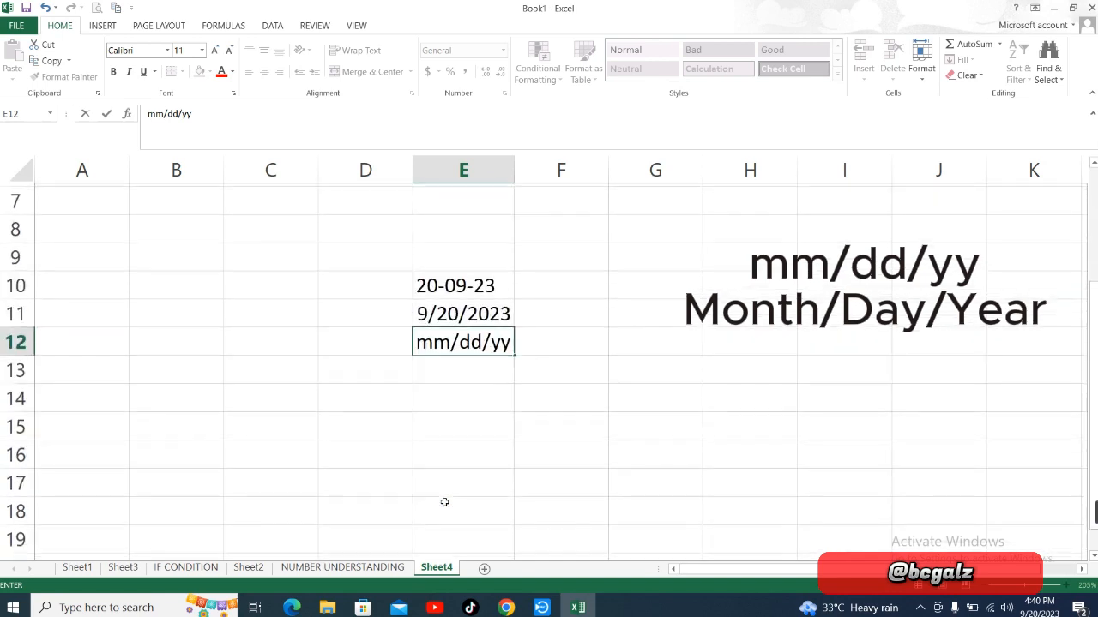
{"action": "key", "text": "Return"}
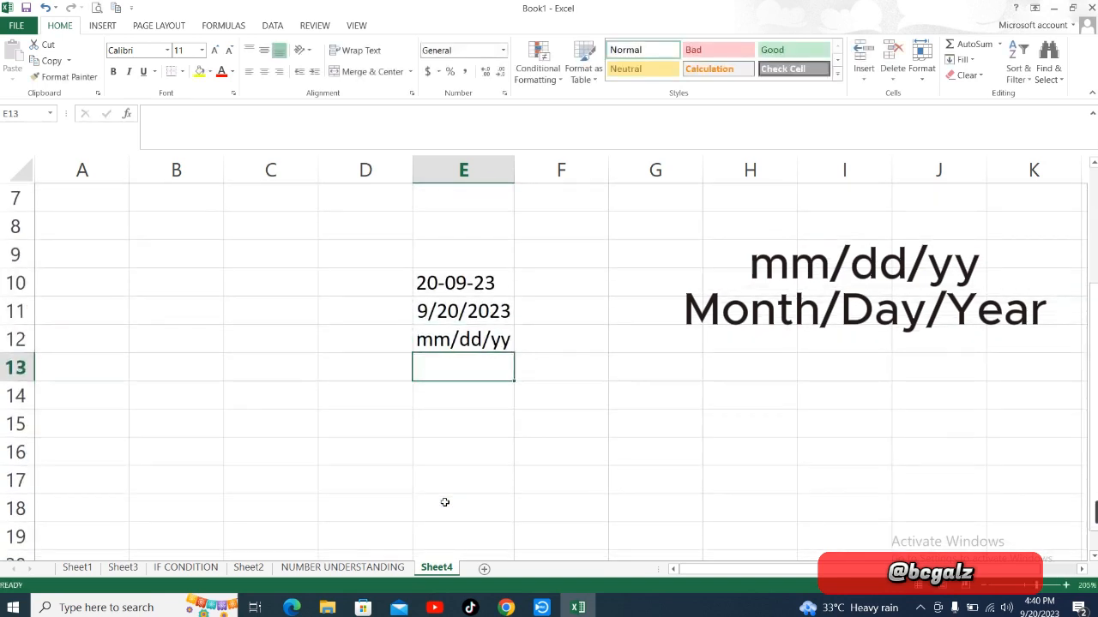
Enter the date 06-04-23 in cell E14
{"action": "left_click", "coordinate": [458, 279]}
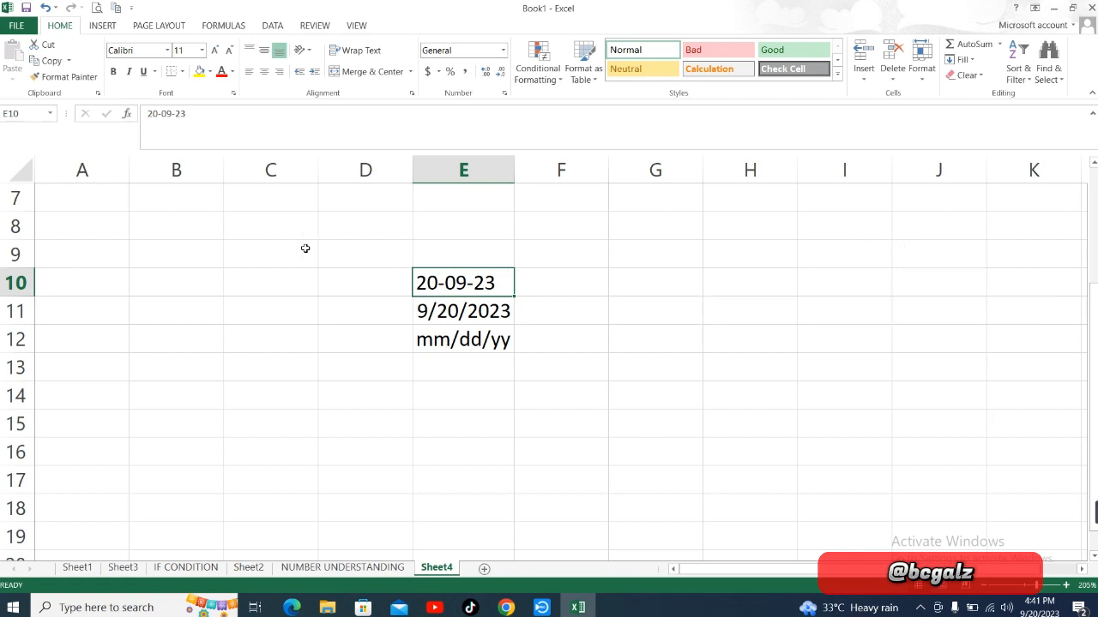
{"action": "left_click", "coordinate": [426, 397]}
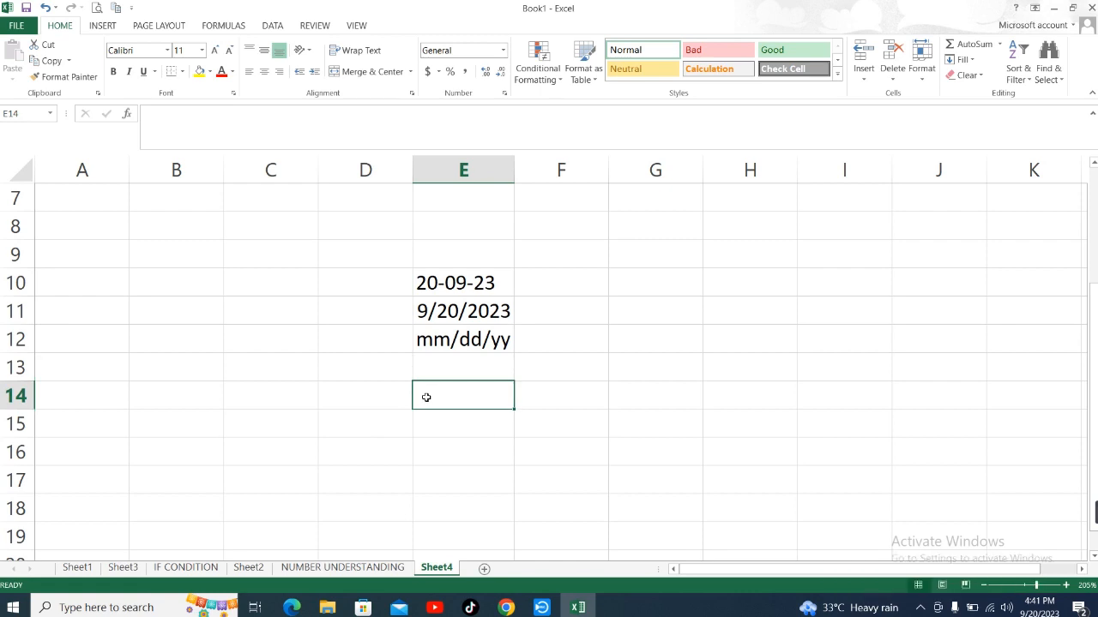
{"action": "type", "text": "06-"}
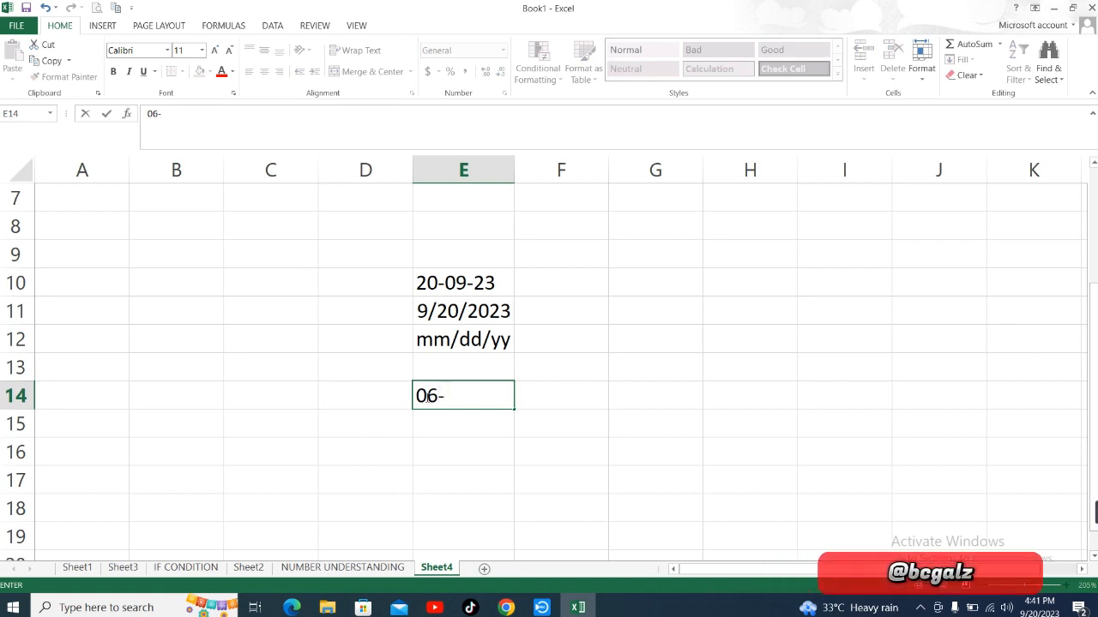
{"action": "type", "text": "04-2"}
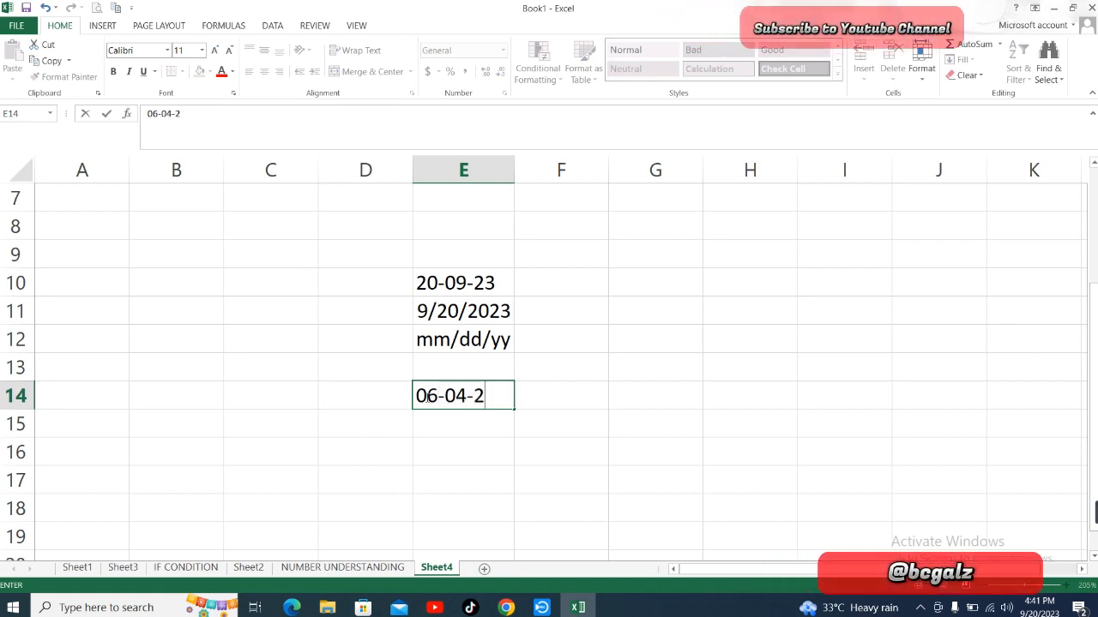
{"action": "type", "text": "3"}
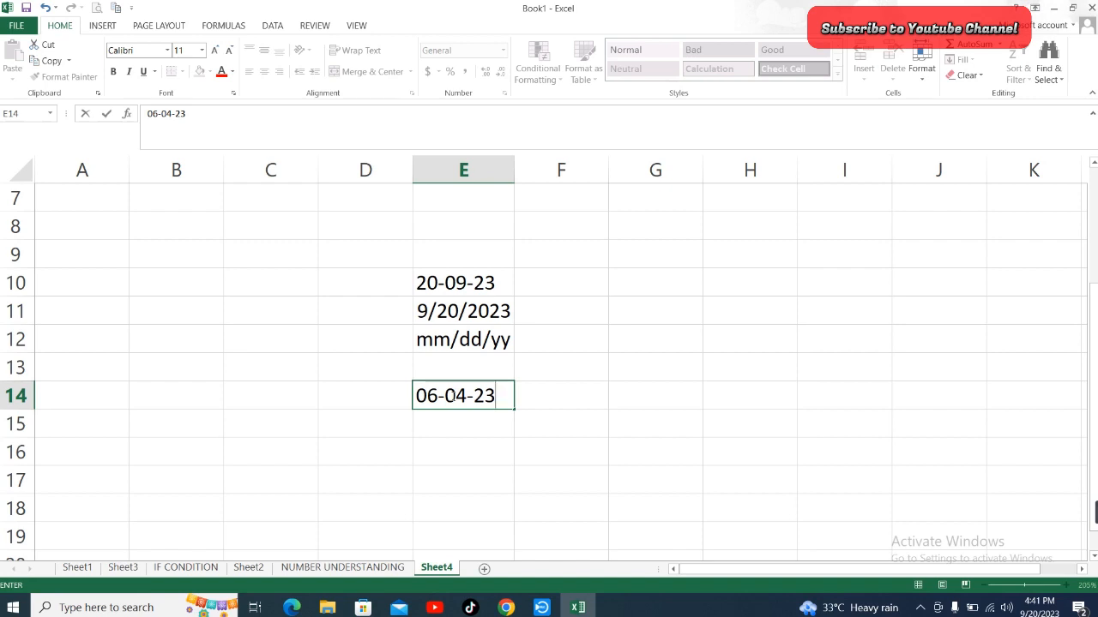
{"action": "key", "text": "Return"}
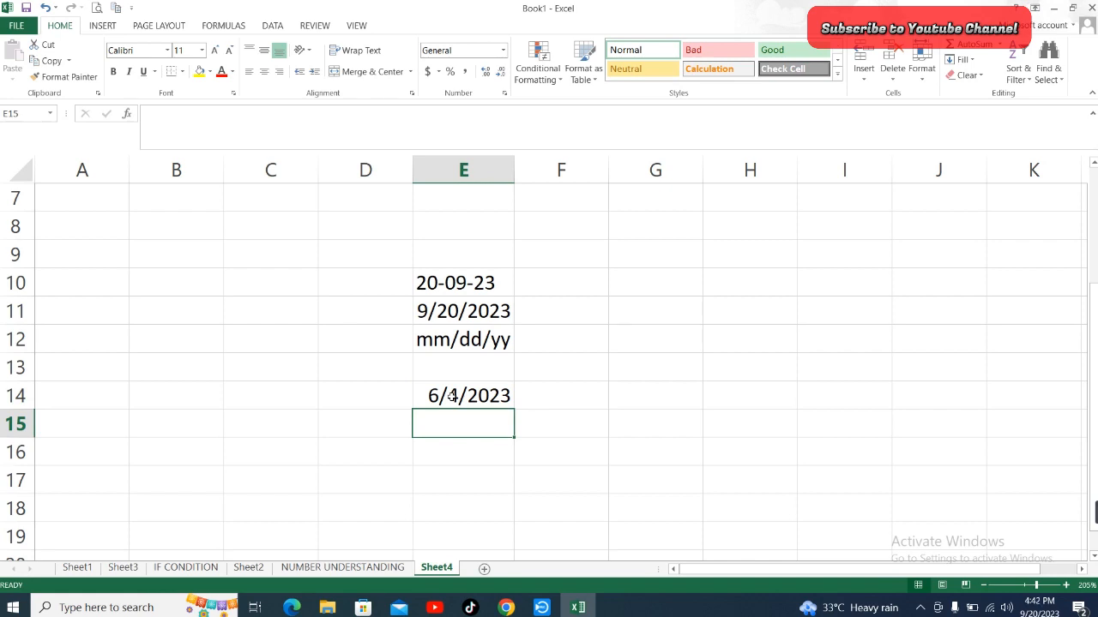
Apply the Long Date number format to the date in cell E14
{"action": "left_click", "coordinate": [452, 395]}
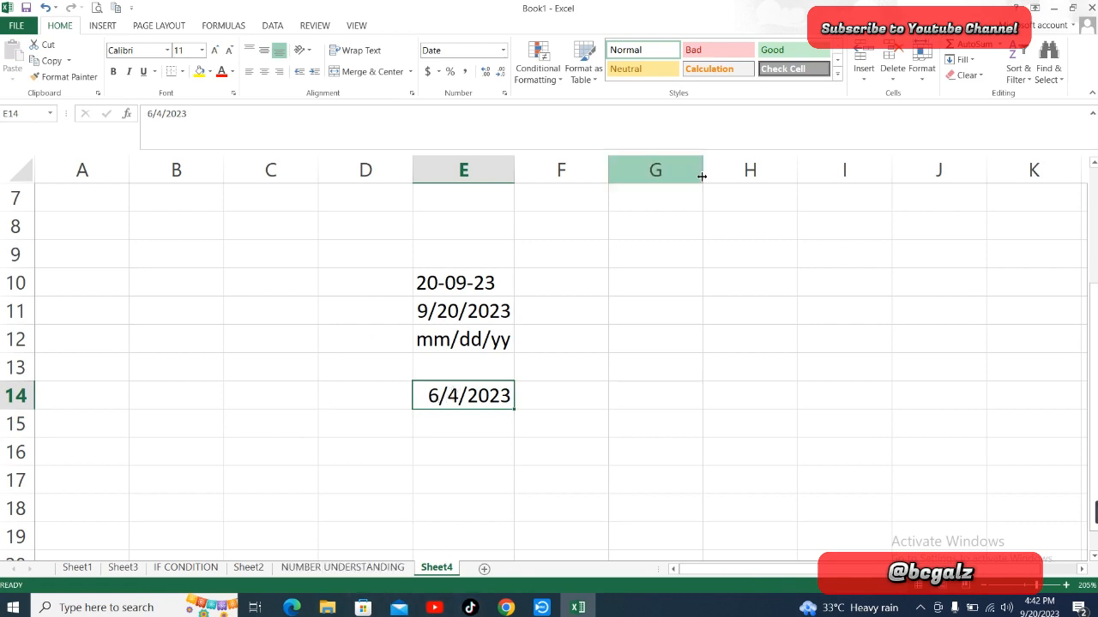
{"action": "left_click", "coordinate": [504, 52]}
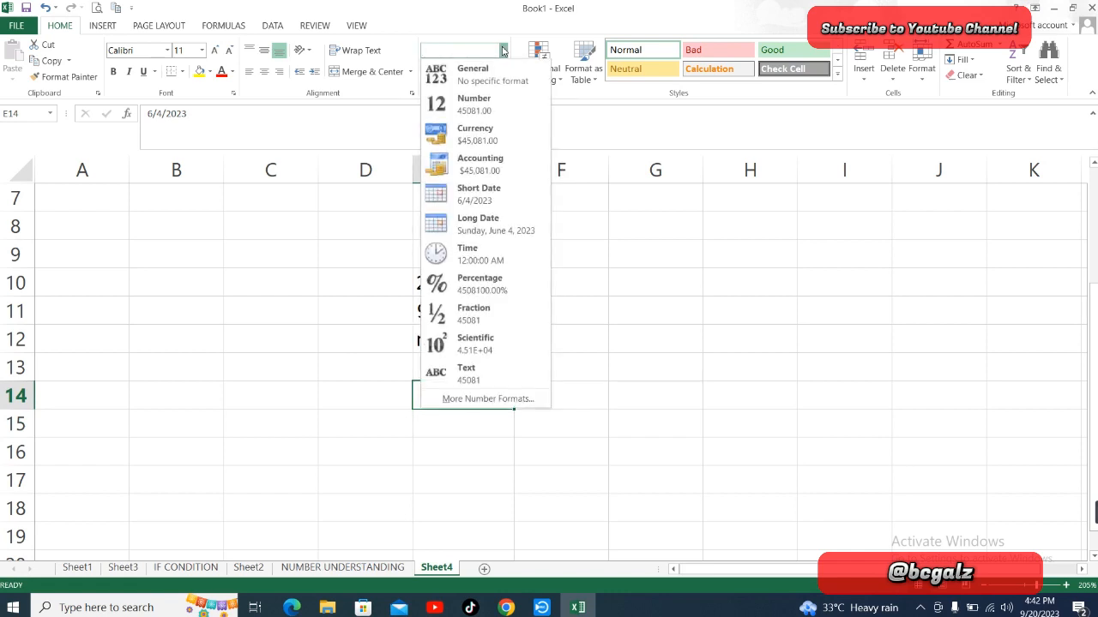
{"action": "left_click", "coordinate": [486, 236]}
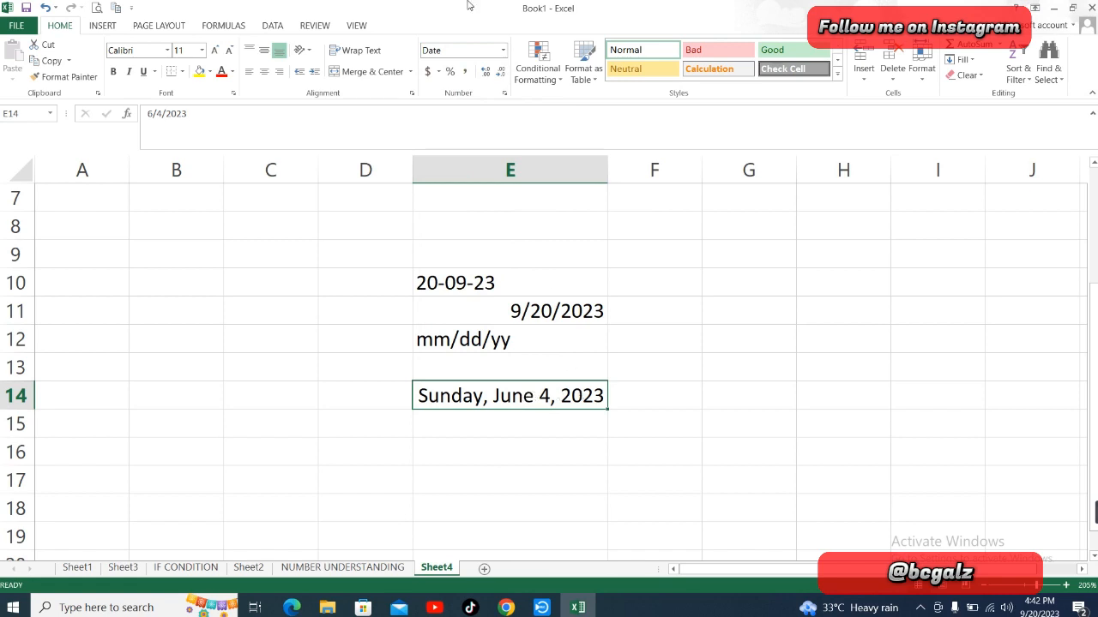
Apply the Short Date number format to the date in cell E14
{"action": "left_click", "coordinate": [502, 51]}
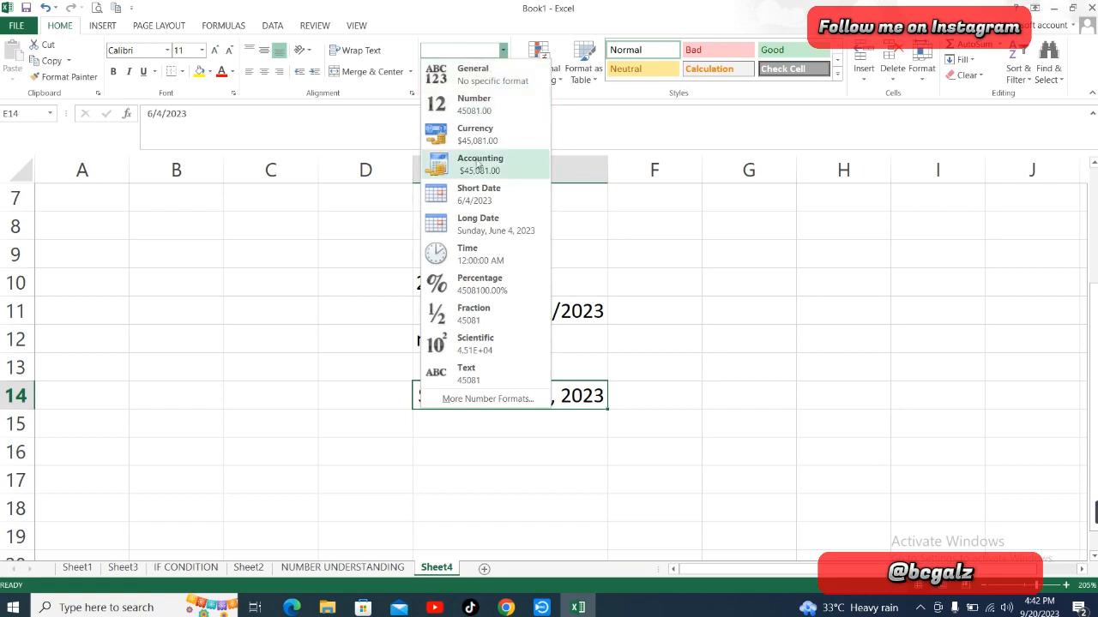
{"action": "left_click", "coordinate": [477, 194]}
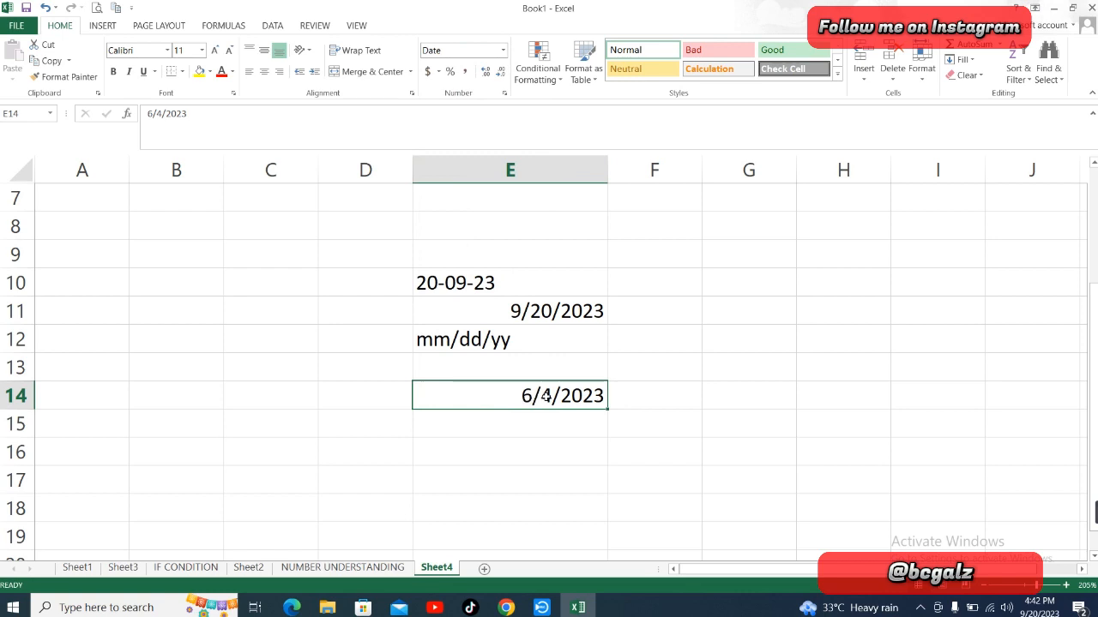
{"action": "left_click_drag", "start_coordinate": [390, 250], "coordinate": [662, 526]}
{"action": "left_click", "coordinate": [561, 367]}
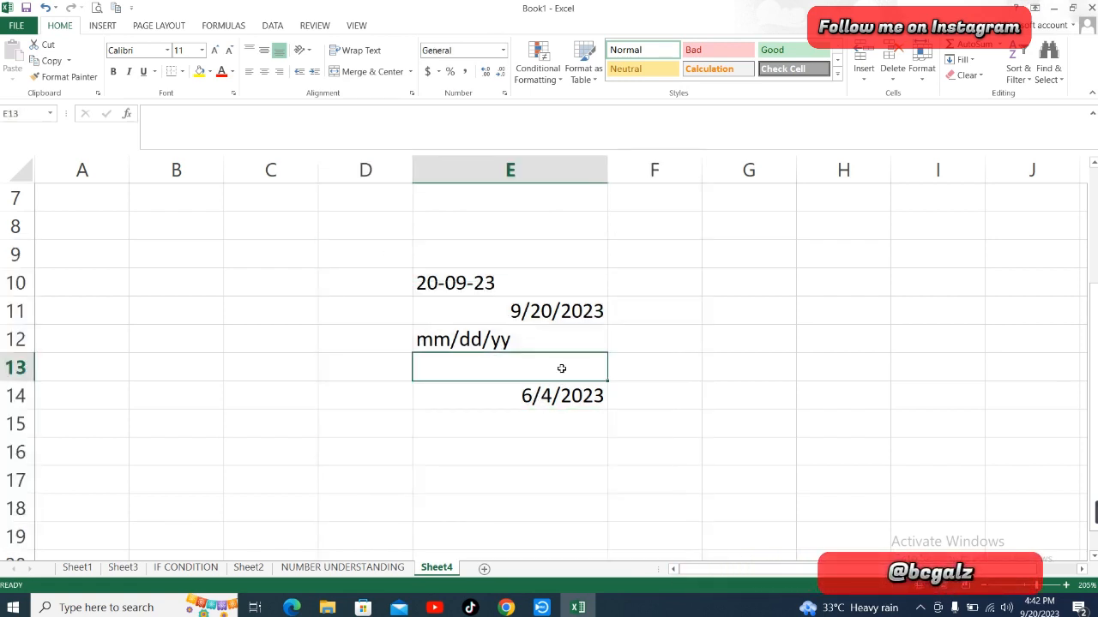
Try the date pattern mmm/dd/yy in cell E12 and discard the edit
{"action": "left_click", "coordinate": [448, 337]}
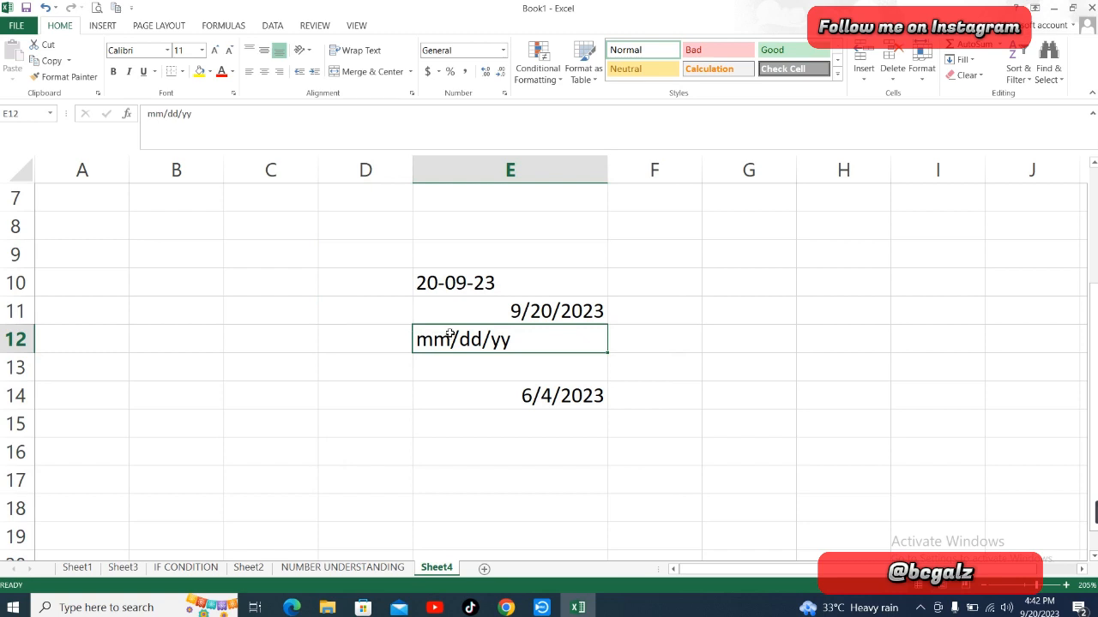
{"action": "scroll", "coordinate": [449, 334], "scroll_direction": "up", "scroll_amount": 2, "text": "ctrl"}
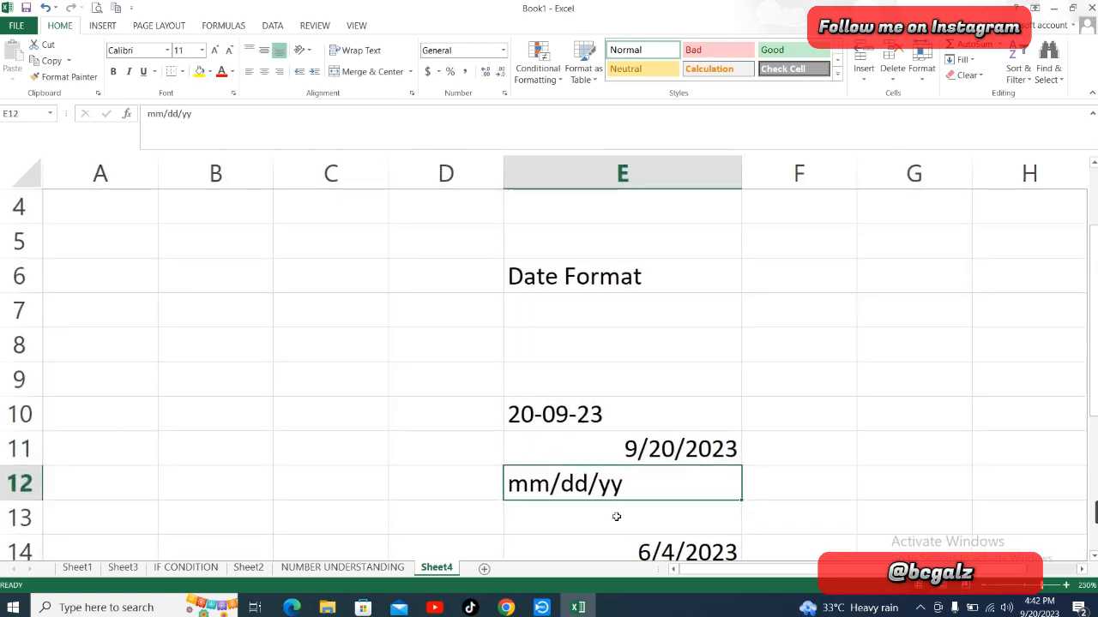
{"action": "left_click_drag", "start_coordinate": [614, 491], "coordinate": [564, 484]}
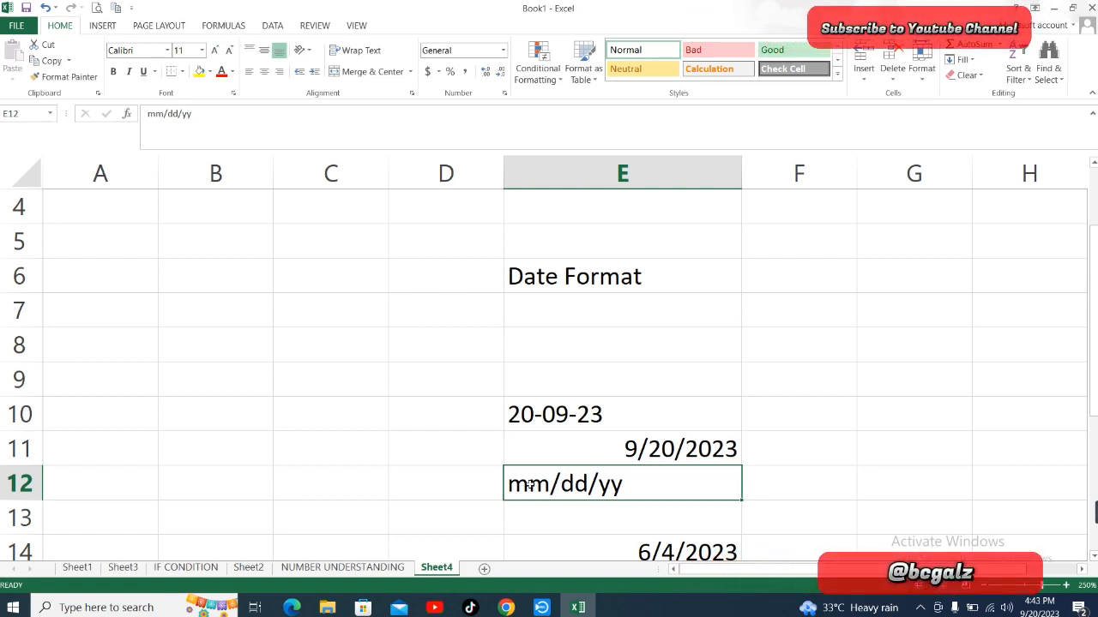
{"action": "double_click", "coordinate": [529, 485]}
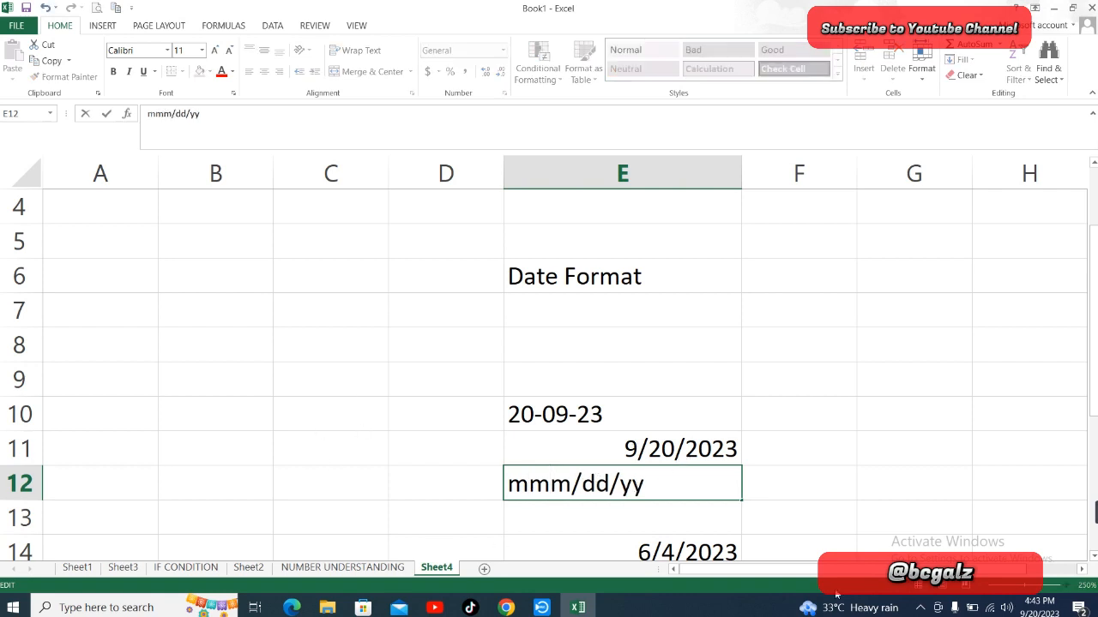
{"action": "key", "text": "Escape"}
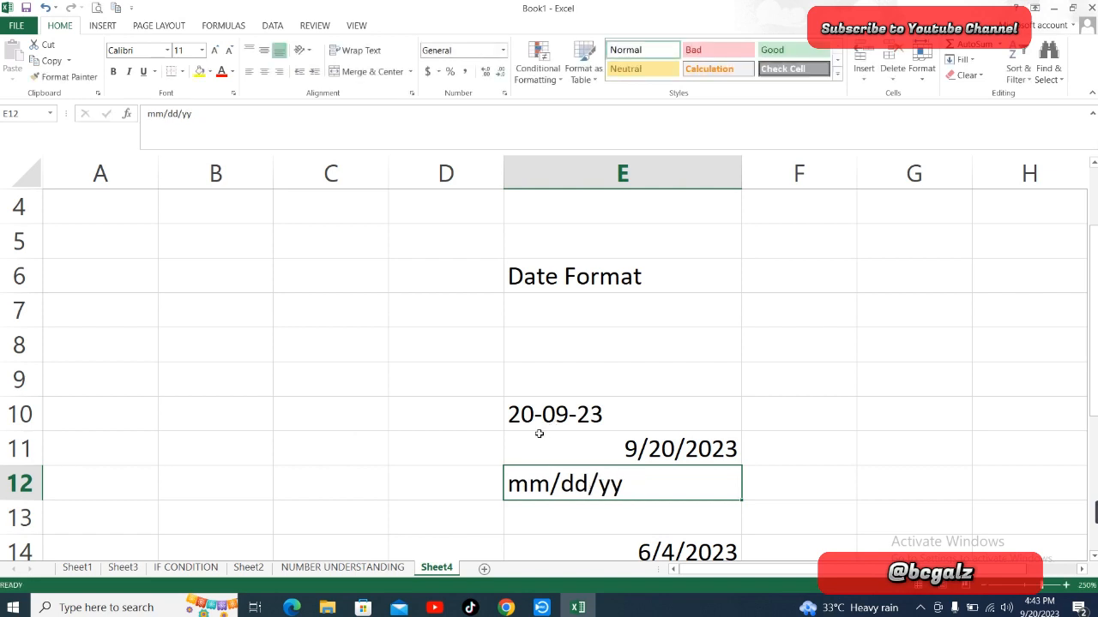
{"action": "scroll", "coordinate": [601, 475], "scroll_direction": "down", "scroll_amount": 3}
{"action": "scroll", "coordinate": [603, 477], "scroll_direction": "up", "scroll_amount": 3}
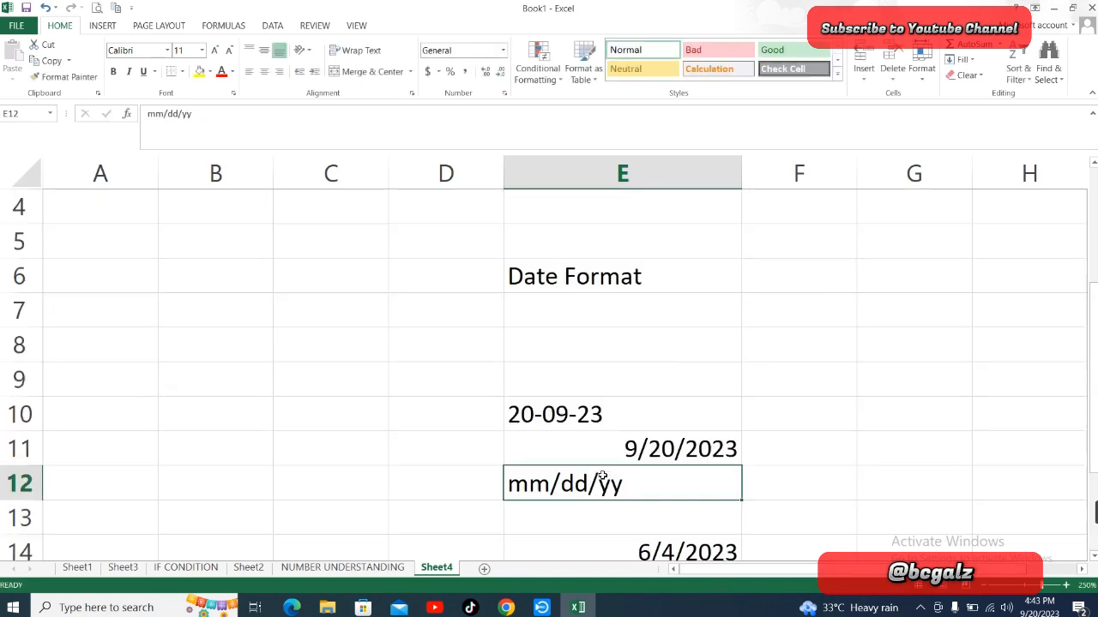
{"action": "scroll", "coordinate": [603, 477], "scroll_direction": "down", "scroll_amount": 1}
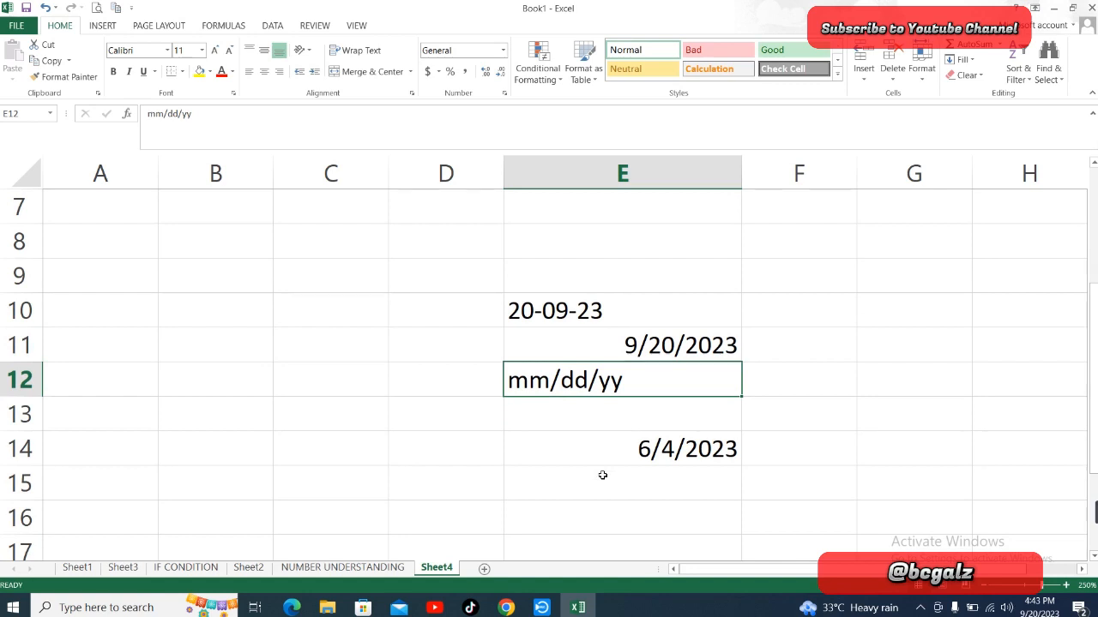
{"action": "scroll", "coordinate": [621, 440], "scroll_direction": "up", "scroll_amount": 2}
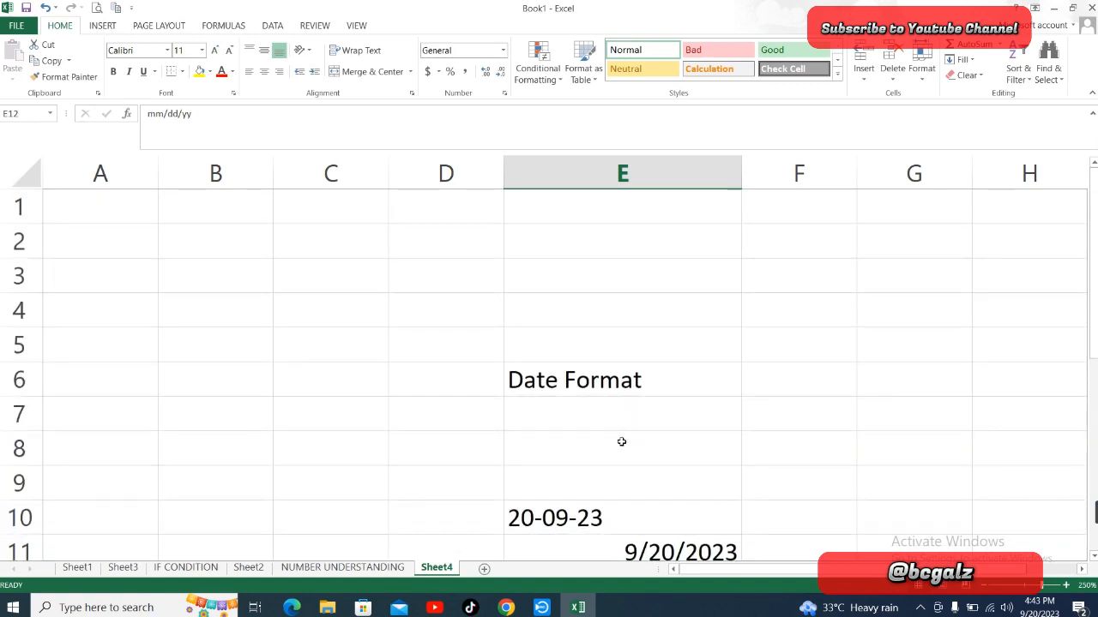
{"action": "scroll", "coordinate": [621, 440], "scroll_direction": "down", "scroll_amount": 2}
{"action": "scroll", "coordinate": [620, 441], "scroll_direction": "up", "scroll_amount": 1}
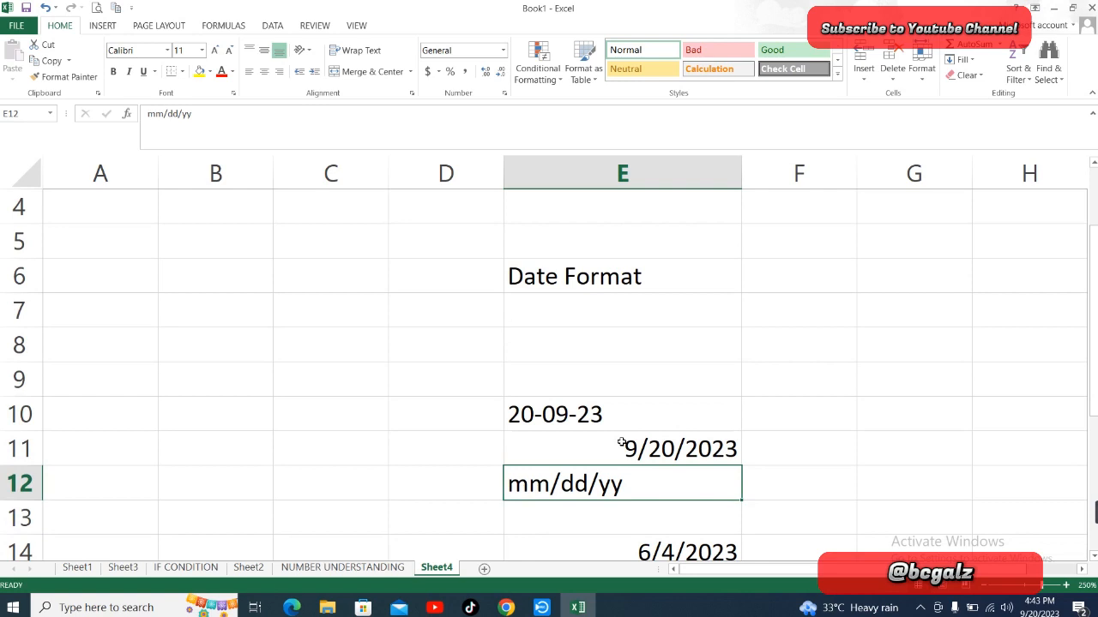
Clear the Date Format heading and all the sample dates from cells E6 to E16
{"action": "scroll", "coordinate": [621, 441], "scroll_direction": "down", "scroll_amount": 5}
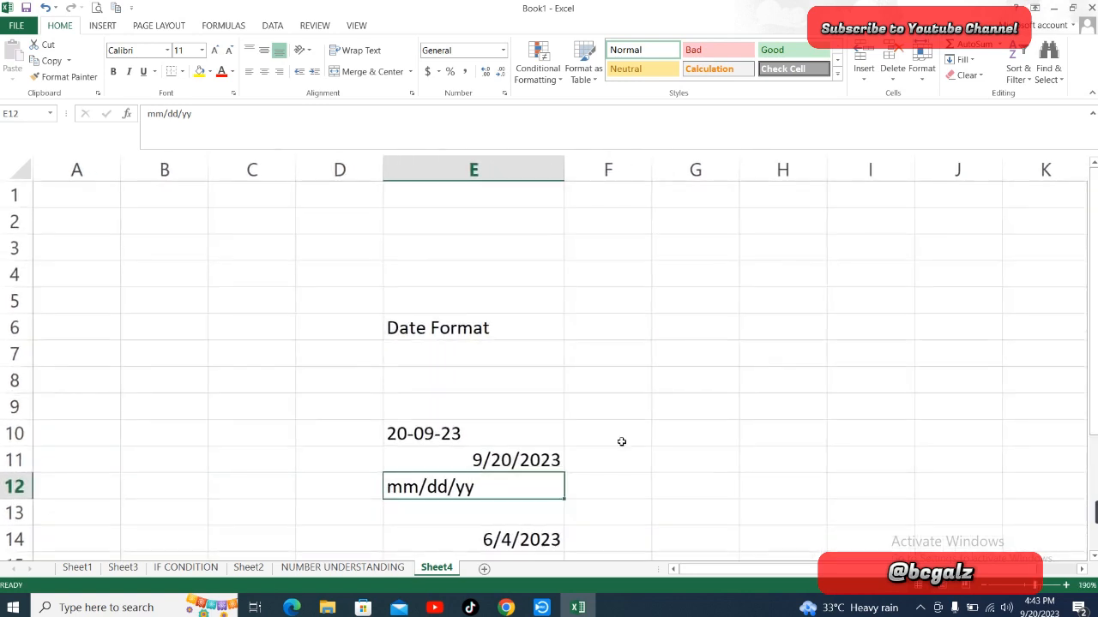
{"action": "scroll", "coordinate": [620, 442], "scroll_direction": "up", "scroll_amount": 1}
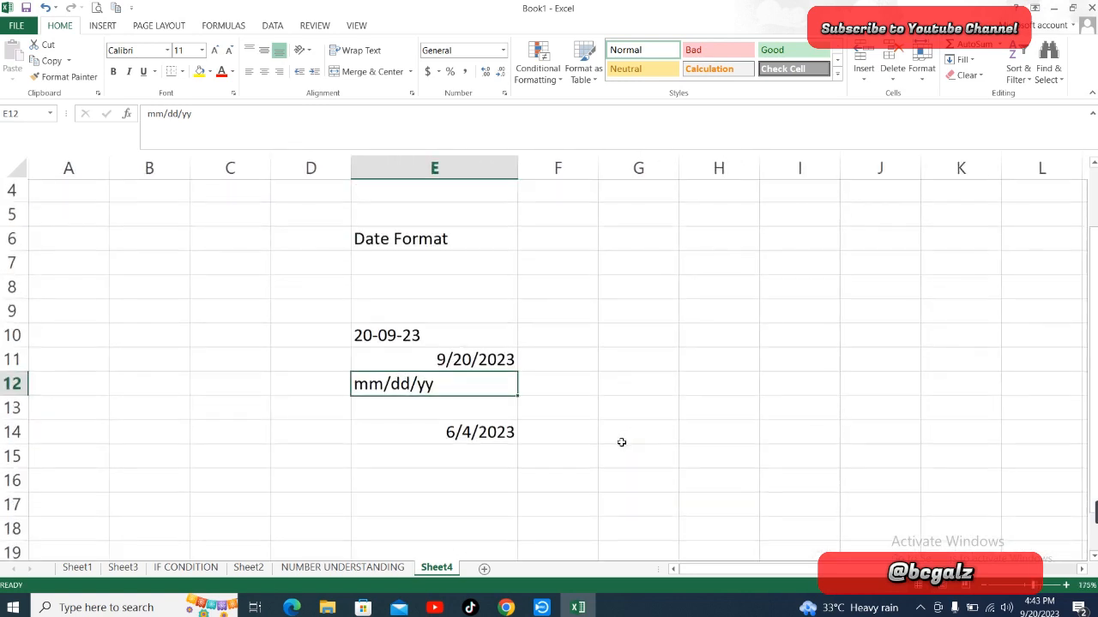
{"action": "scroll", "coordinate": [620, 441], "scroll_direction": "down", "scroll_amount": 2}
{"action": "scroll", "coordinate": [621, 441], "scroll_direction": "down", "scroll_amount": 2}
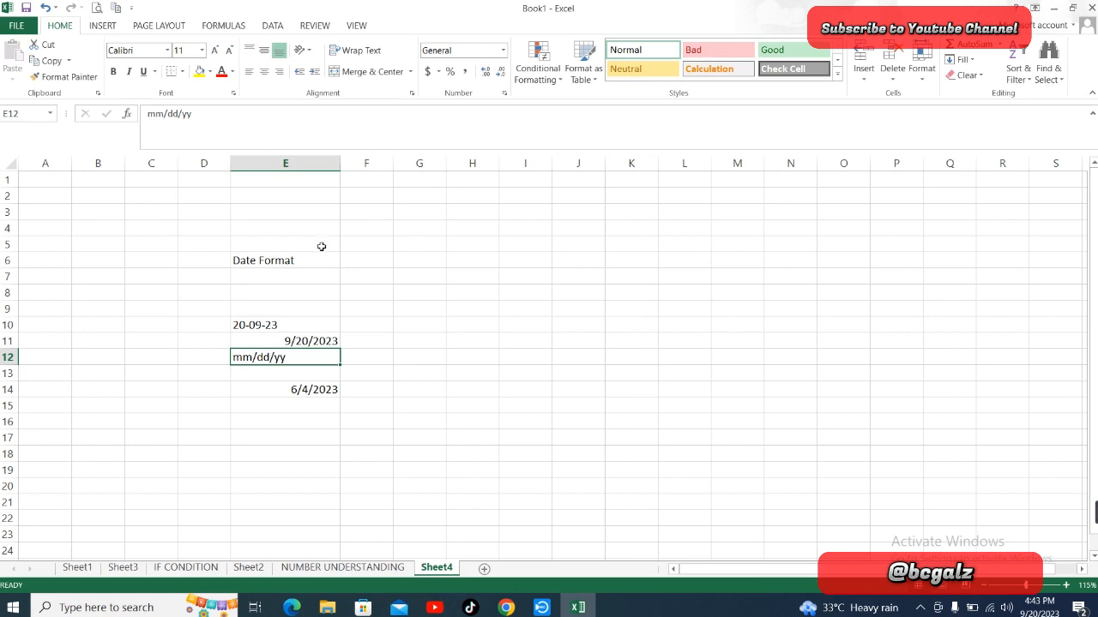
{"action": "left_click_drag", "start_coordinate": [296, 258], "coordinate": [314, 421]}
{"action": "key", "text": "Delete"}
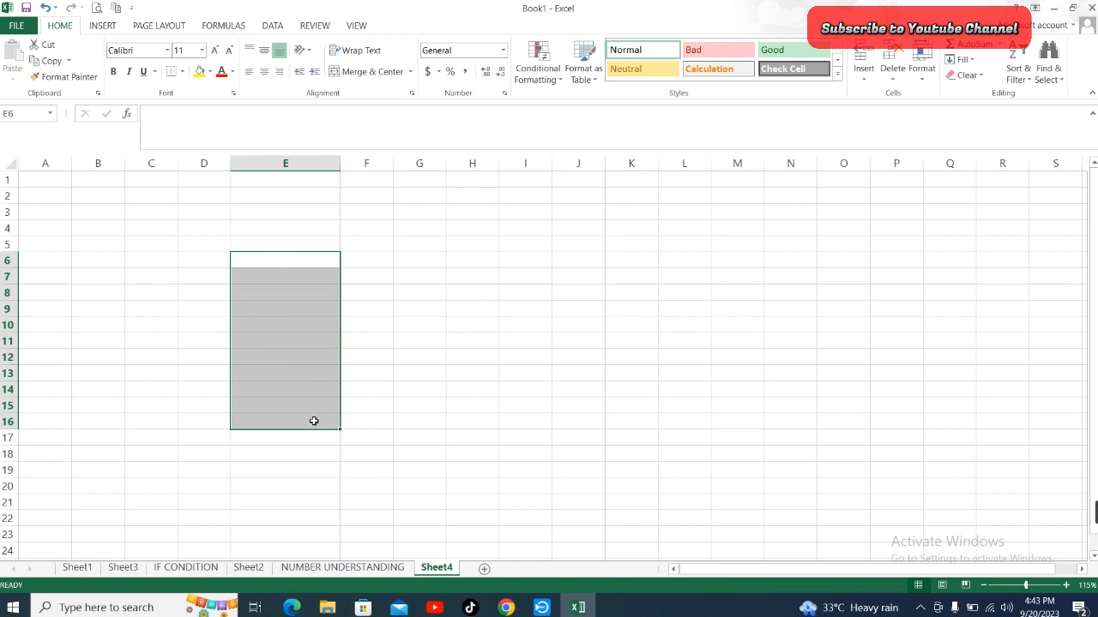
{"action": "left_click", "coordinate": [171, 281]}
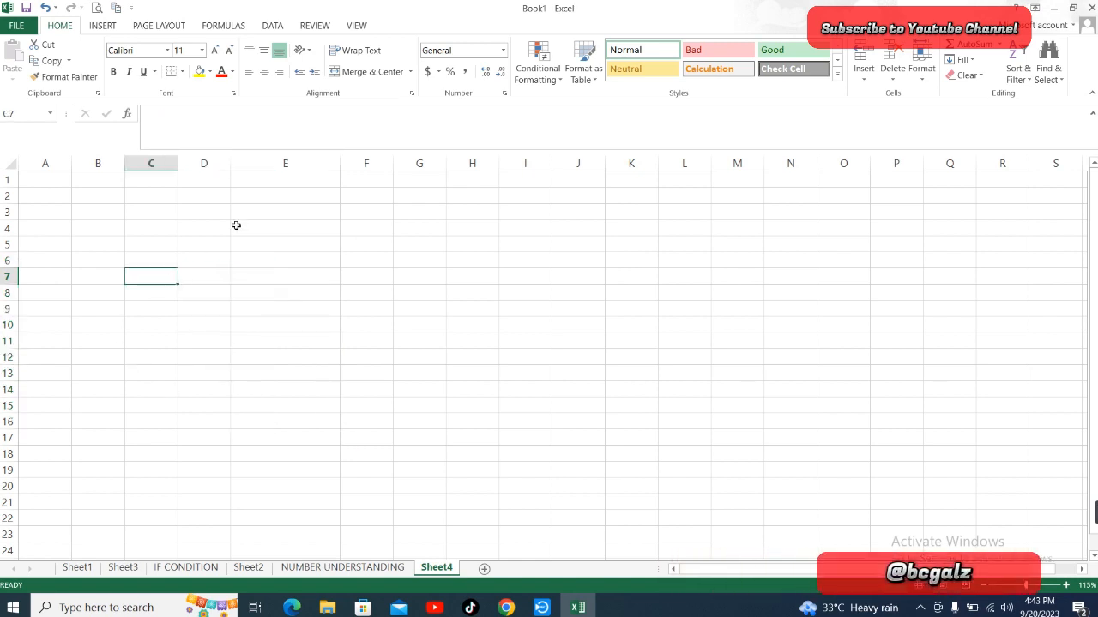
{"action": "left_click_drag", "start_coordinate": [338, 162], "coordinate": [338, 162]}
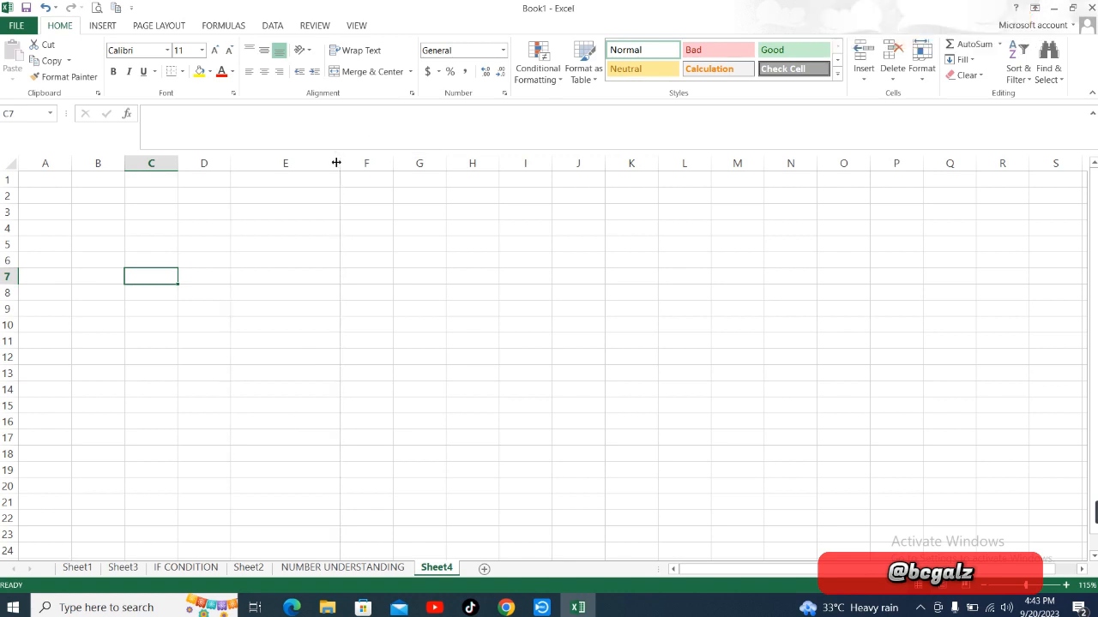
Open the cell format settings for cell D7 and review the Date and Time categories, including the time types 13:30 and *1:30:55 PM
{"action": "left_click", "coordinate": [196, 281]}
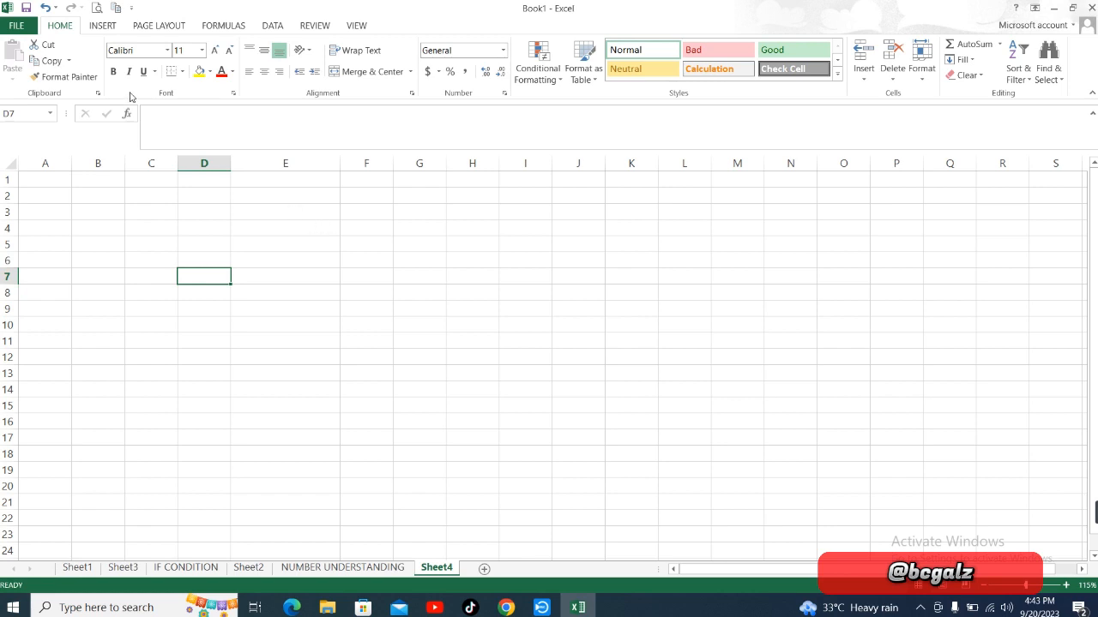
{"action": "key", "text": "ctrl+1"}
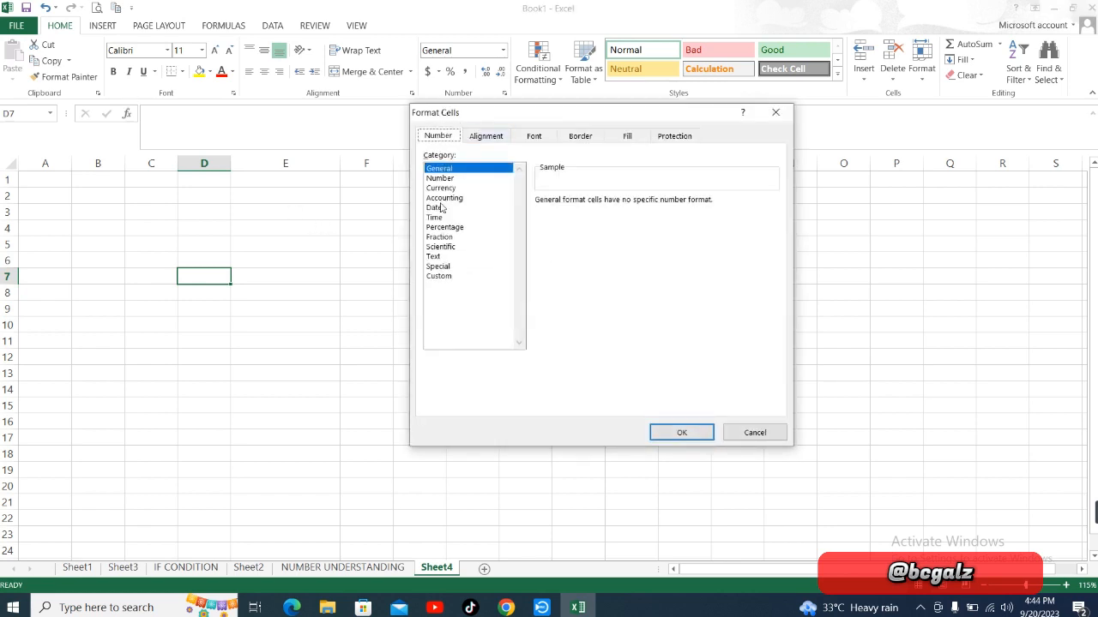
{"action": "left_click", "coordinate": [442, 209]}
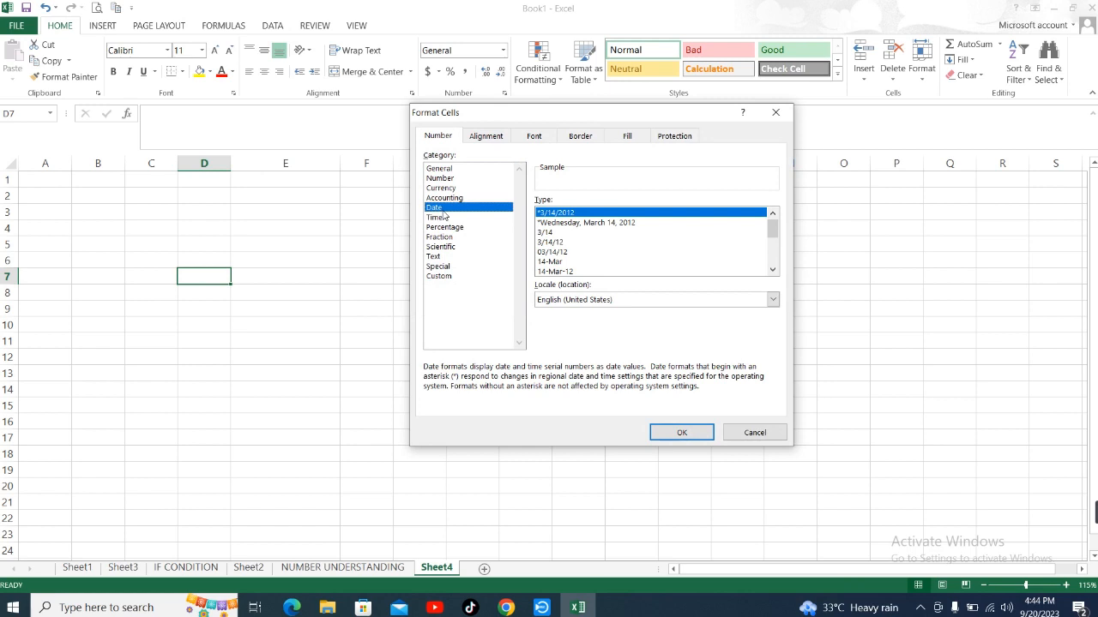
{"action": "left_click", "coordinate": [444, 219]}
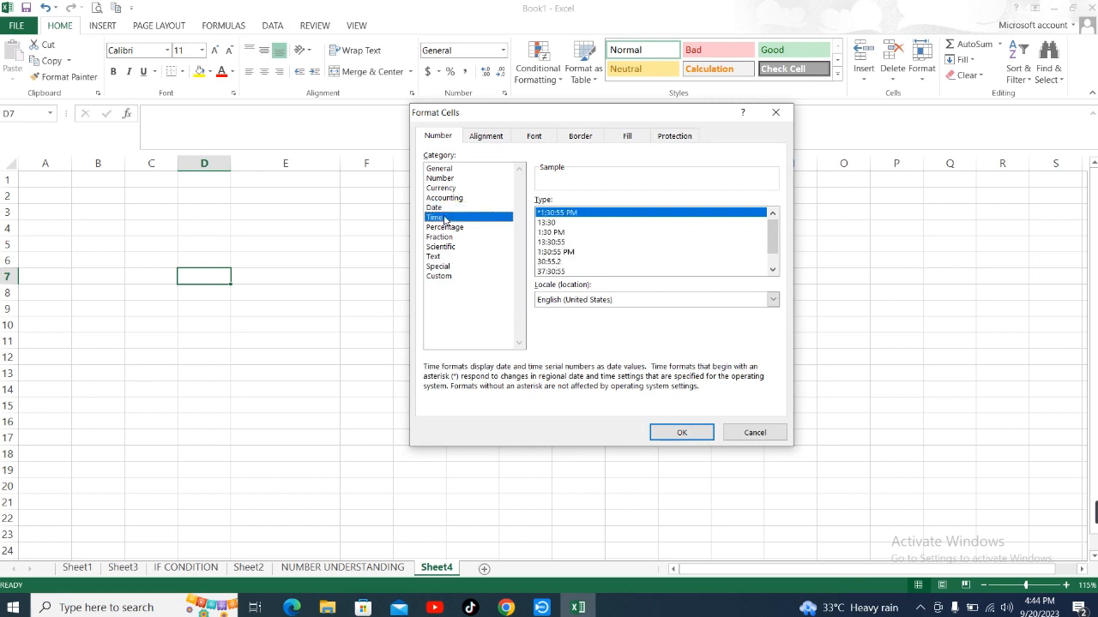
{"action": "left_click", "coordinate": [551, 225]}
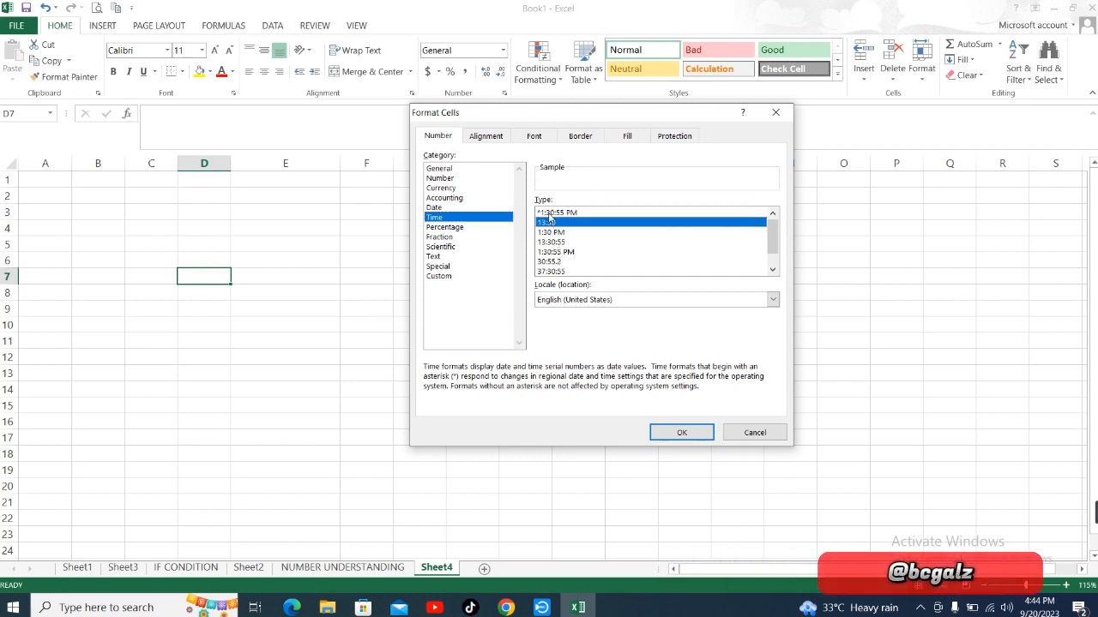
{"action": "left_click", "coordinate": [550, 214]}
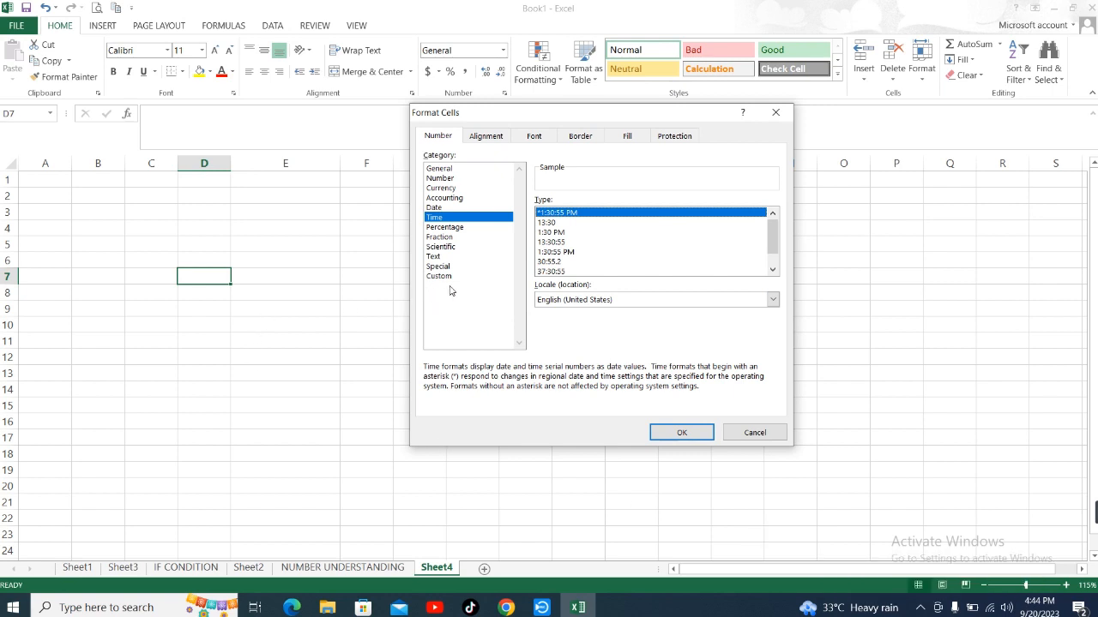
Review the options of the Percentage, Fraction, Scientific and Text number format categories
{"action": "left_click", "coordinate": [455, 229]}
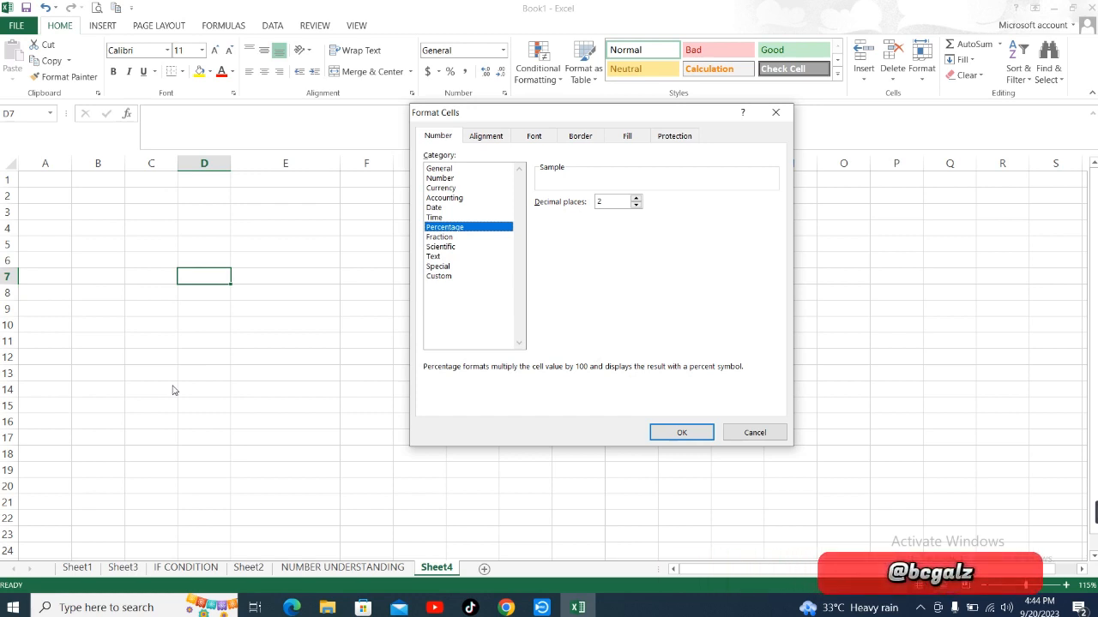
{"action": "left_click", "coordinate": [436, 238]}
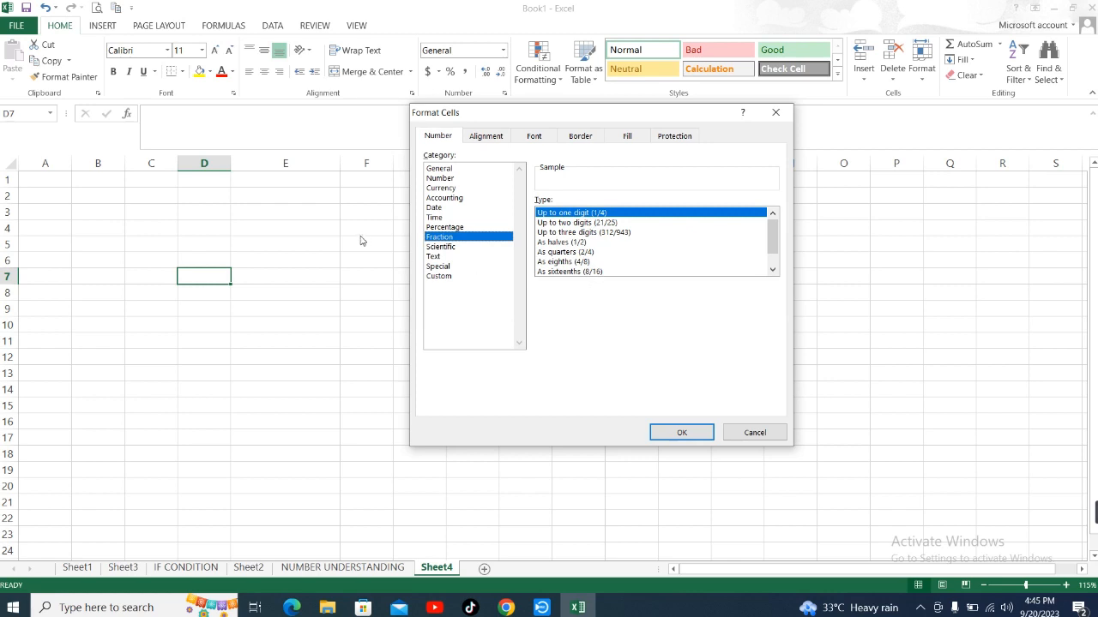
{"action": "left_click", "coordinate": [439, 247]}
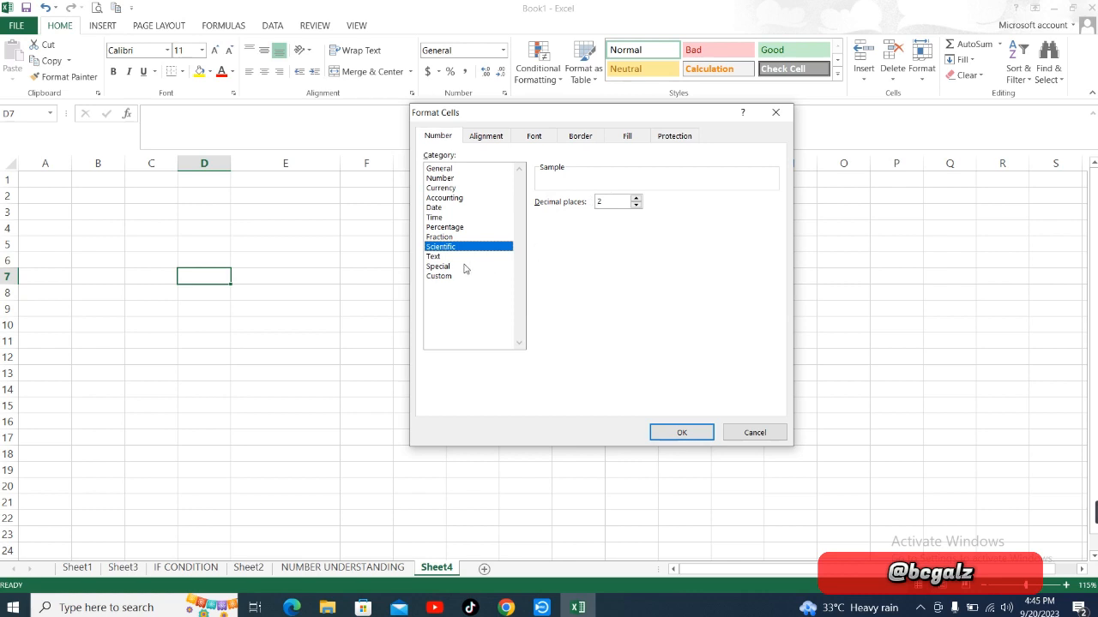
{"action": "left_click", "coordinate": [437, 257]}
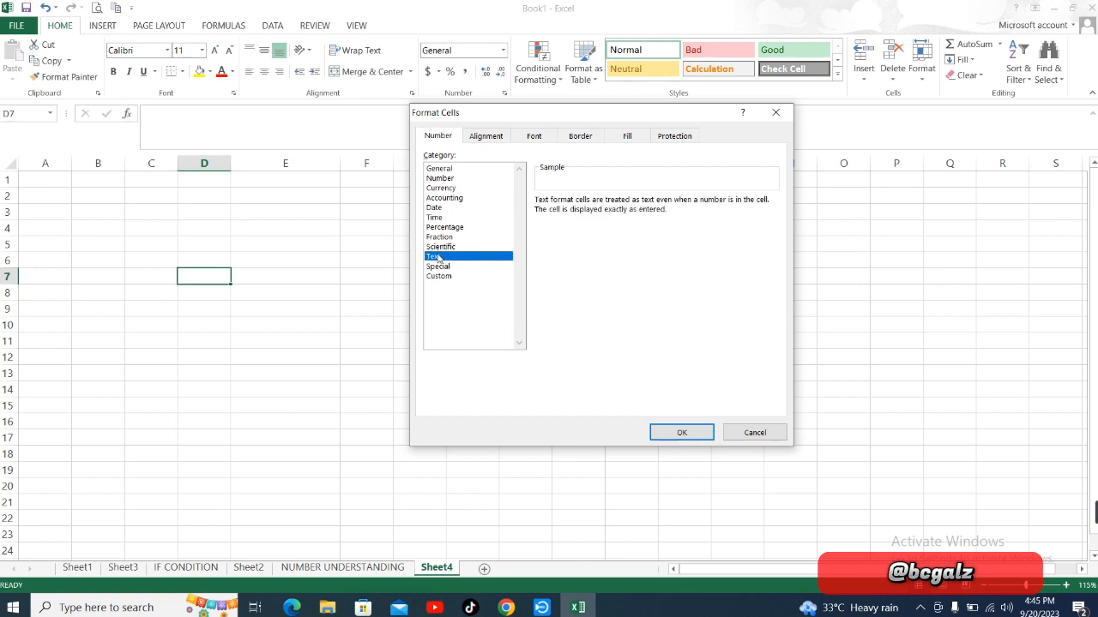